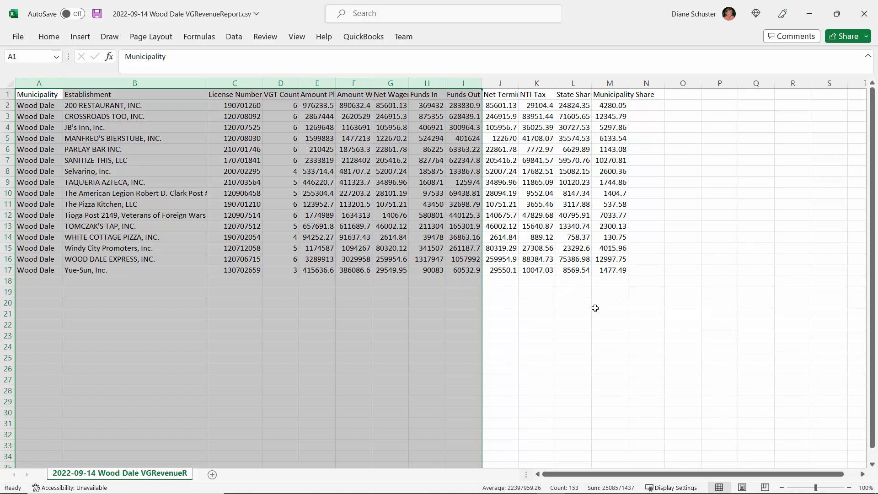
- Review columns J to M and the Establishment column in the Wood Dale revenue report, and switch to SQL Server Management Studio
{"action": "left_click_drag", "start_coordinate": [500, 83], "coordinate": [612, 84]}
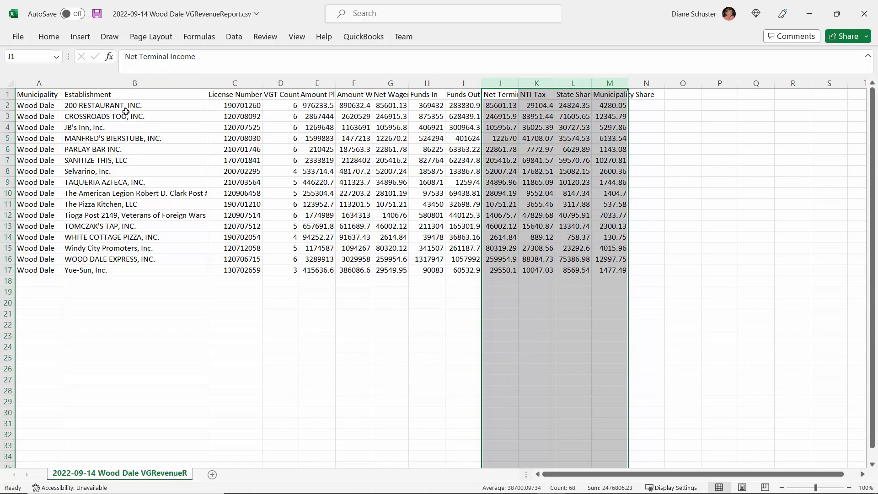
{"action": "left_click", "coordinate": [119, 83]}
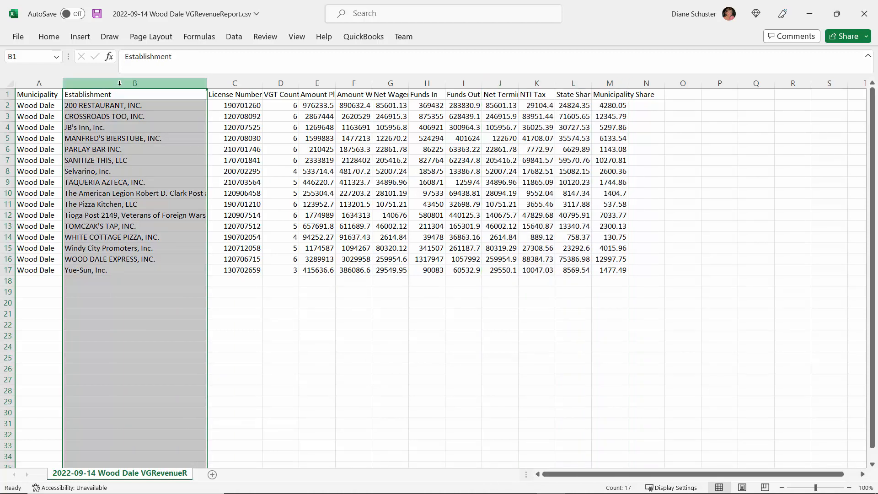
{"action": "left_click", "coordinate": [810, 14]}
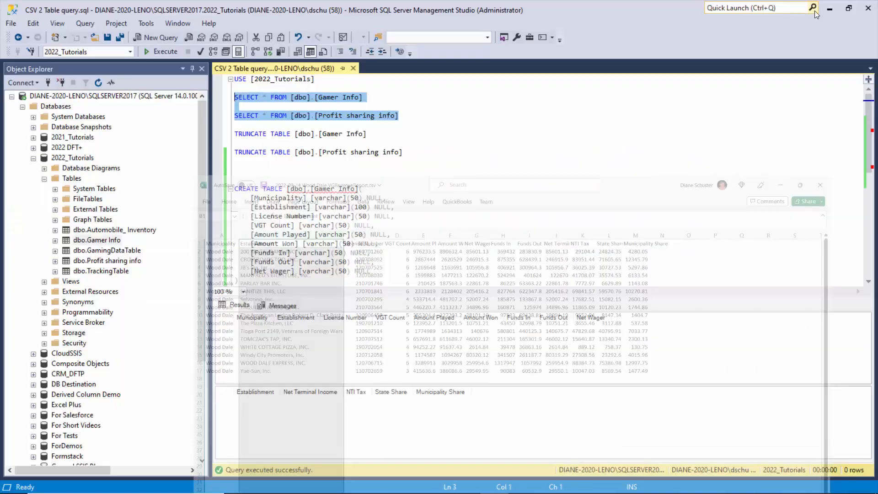
- Examine the CREATE TABLE statements for Gamer Info and Profit sharing info, including the Establishment column definition in each
{"action": "scroll", "coordinate": [614, 195], "scroll_direction": "down", "scroll_amount": 3}
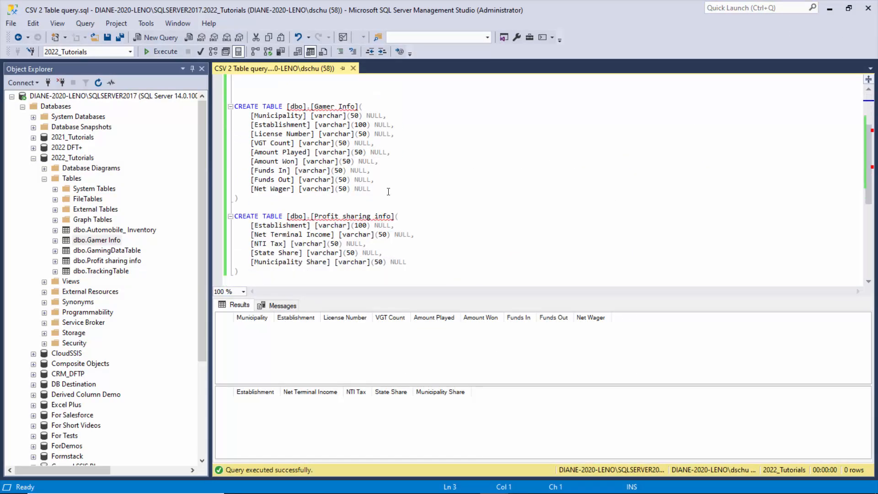
{"action": "left_click_drag", "start_coordinate": [384, 192], "coordinate": [236, 99]}
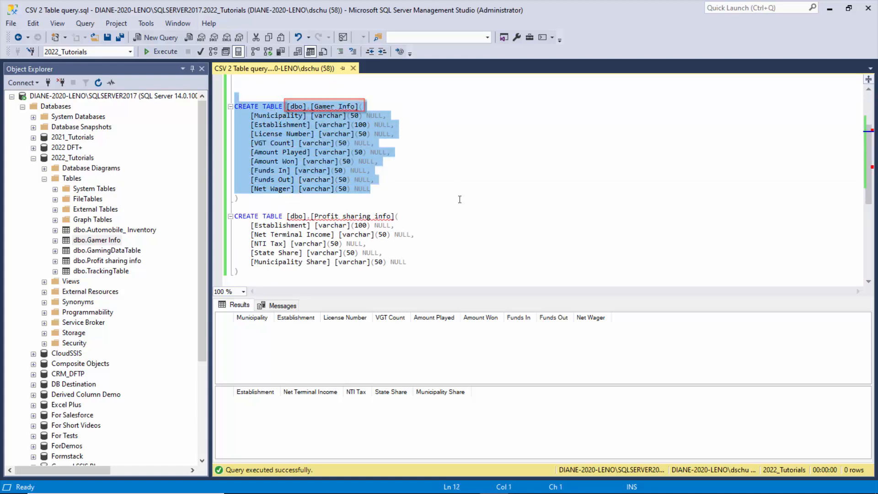
{"action": "mouse_move", "coordinate": [237, 272]}
{"action": "left_mouse_down"}
{"action": "mouse_move", "coordinate": [302, 216]}
{"action": "mouse_move", "coordinate": [239, 217]}
{"action": "left_mouse_up"}
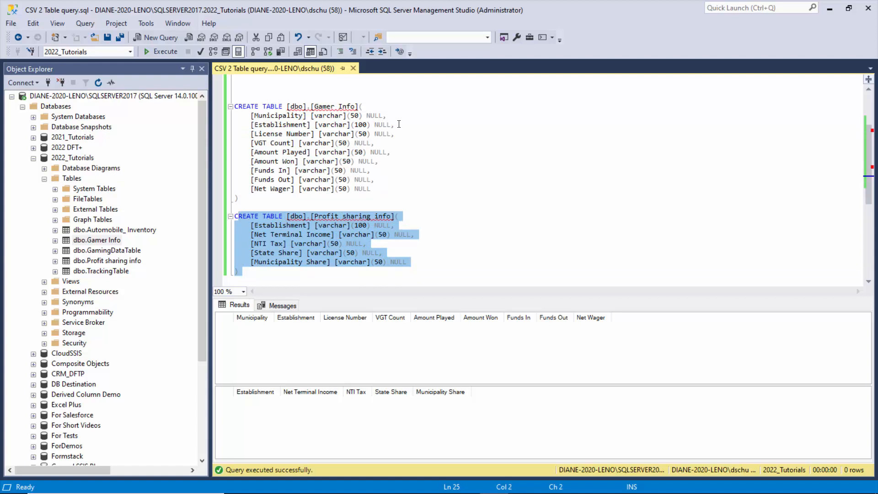
{"action": "left_click_drag", "start_coordinate": [399, 124], "coordinate": [248, 123]}
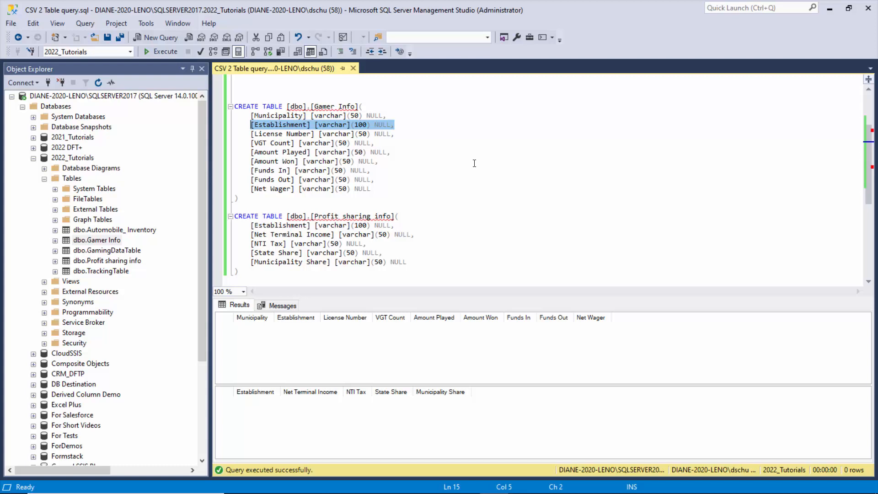
{"action": "left_click_drag", "start_coordinate": [396, 227], "coordinate": [251, 228]}
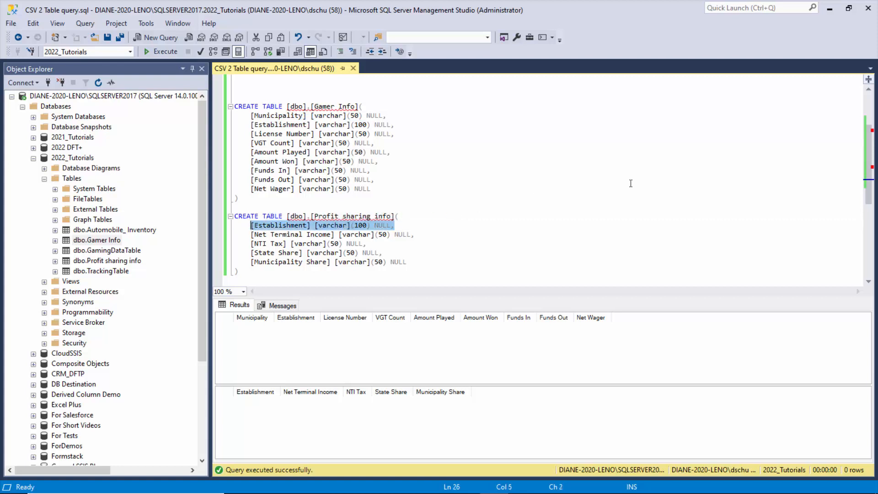
- Switch to Visual Studio and add a Data Flow Task to the empty control flow of the CSV to multiple destinations package
{"action": "left_click", "coordinate": [829, 13]}
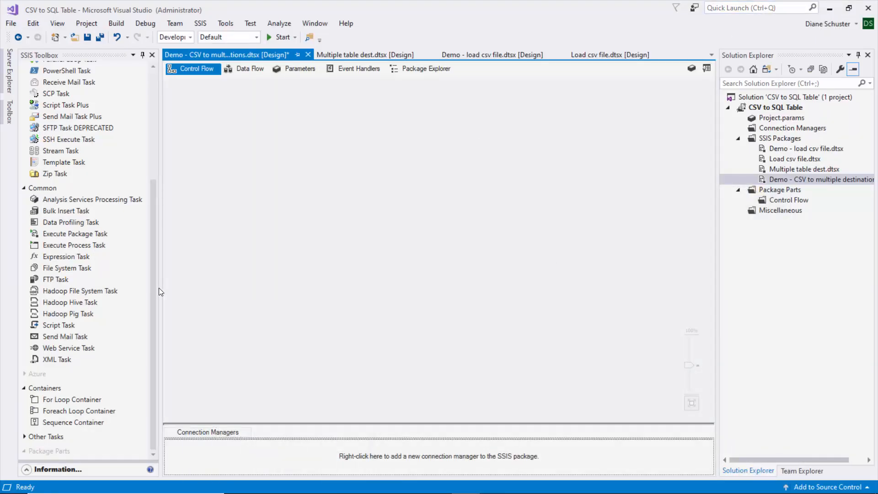
{"action": "left_click_drag", "start_coordinate": [154, 296], "coordinate": [159, 153]}
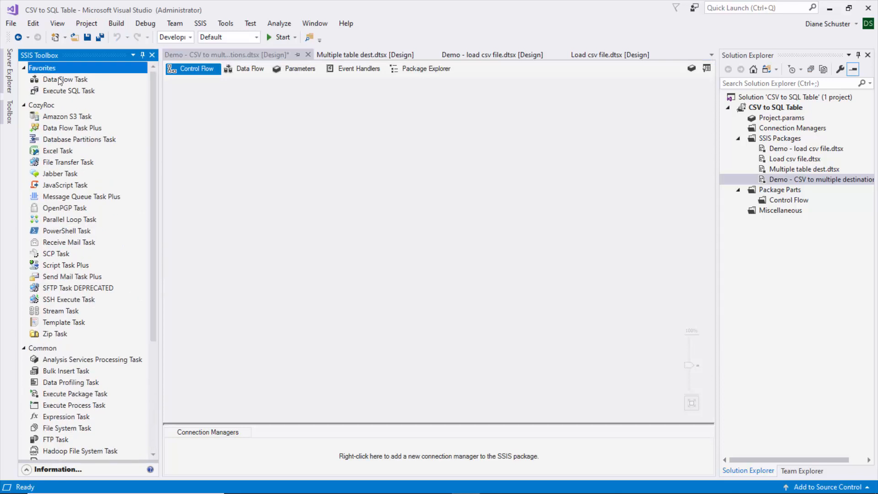
{"action": "left_click_drag", "start_coordinate": [59, 80], "coordinate": [245, 130]}
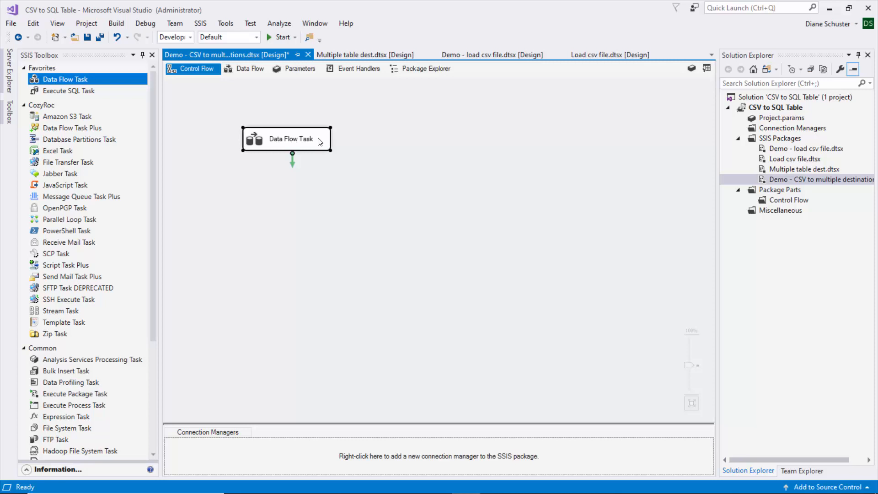
- Add a Flat File Source to the Data Flow Task's data flow and name it "Read CSV source file"
{"action": "left_click", "coordinate": [249, 71]}
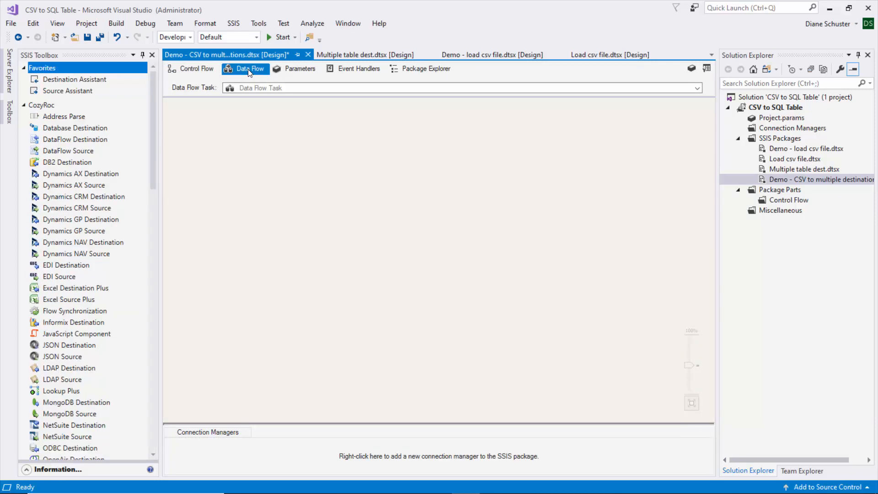
{"action": "left_click_drag", "start_coordinate": [153, 140], "coordinate": [145, 415]}
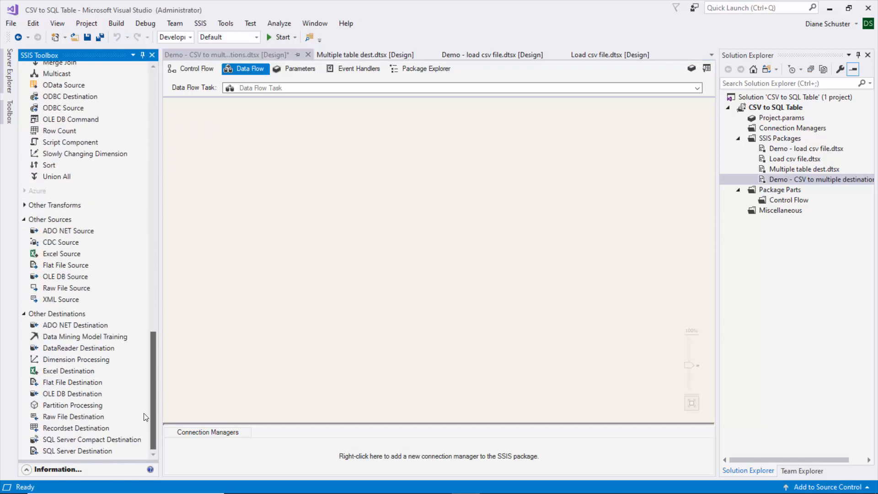
{"action": "left_click_drag", "start_coordinate": [57, 267], "coordinate": [221, 148]}
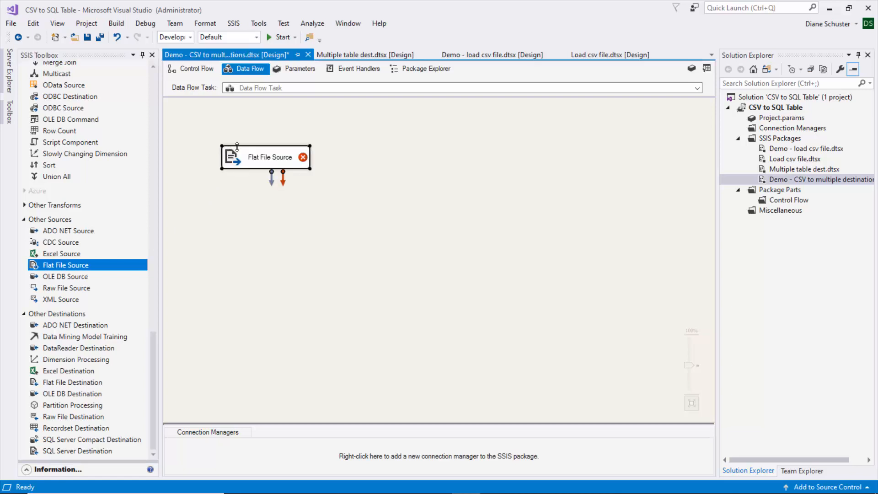
{"action": "left_click", "coordinate": [271, 158]}
{"action": "type", "text": "Read CS"}
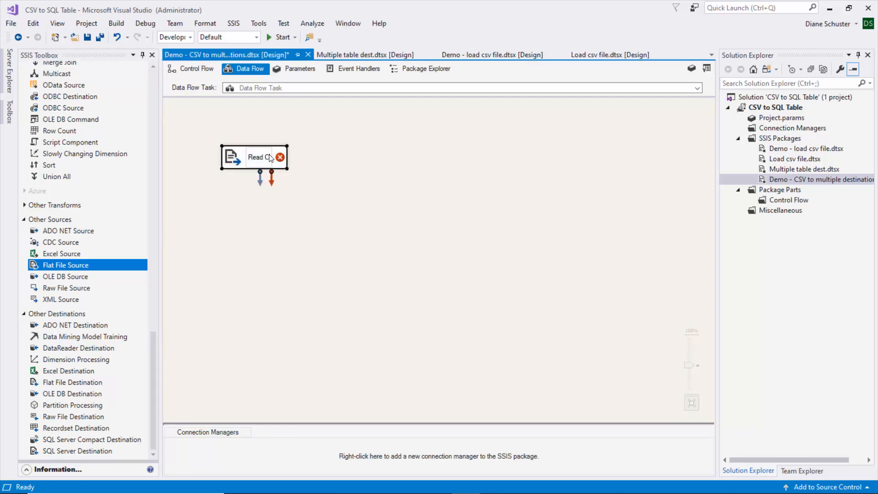
{"action": "type", "text": "V source file"}
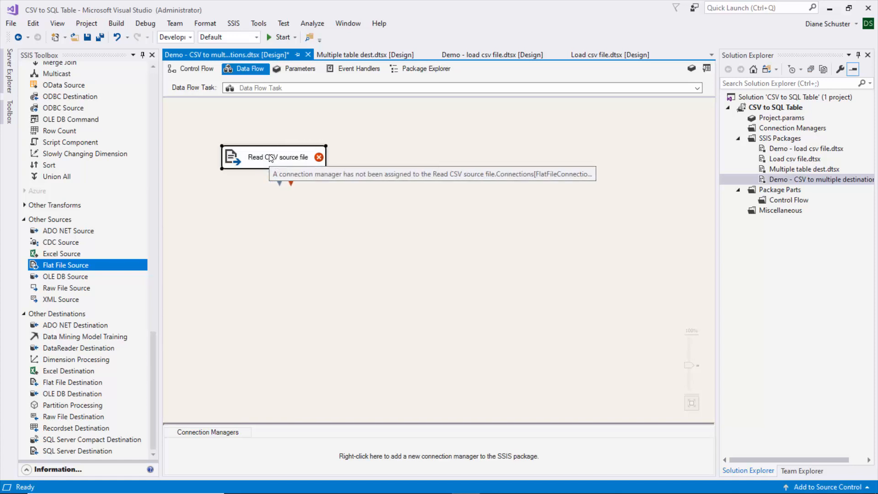
{"action": "key", "text": "Return"}
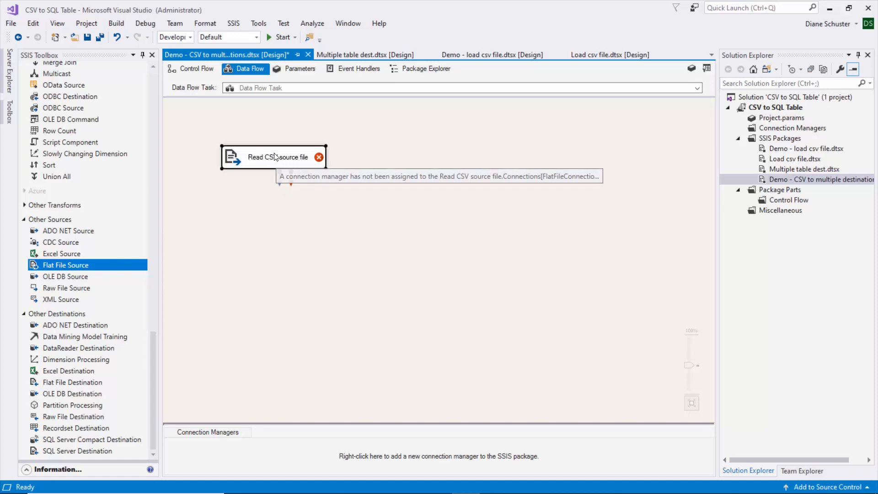
- Create a new flat file connection manager for the source, using the CSV file 2022-09-14 Wood Dale VGRevenueReport.csv
{"action": "double_click", "coordinate": [276, 158]}
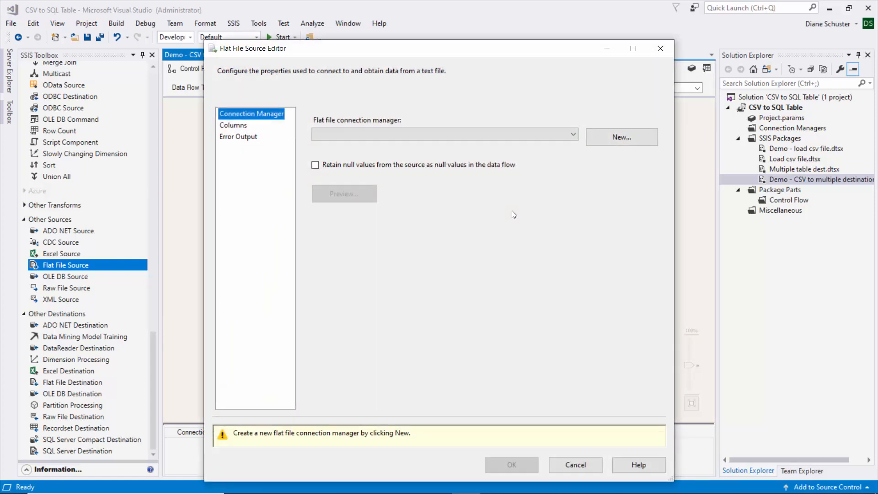
{"action": "left_click", "coordinate": [631, 137]}
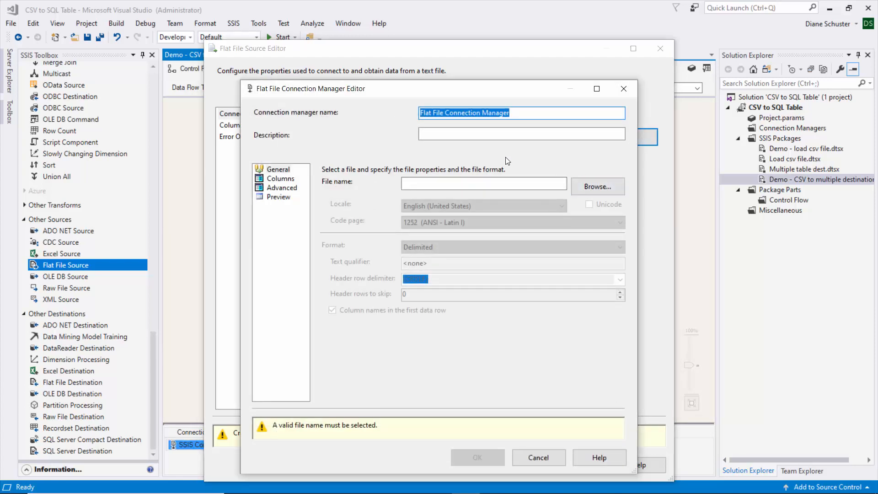
{"action": "left_click", "coordinate": [599, 187]}
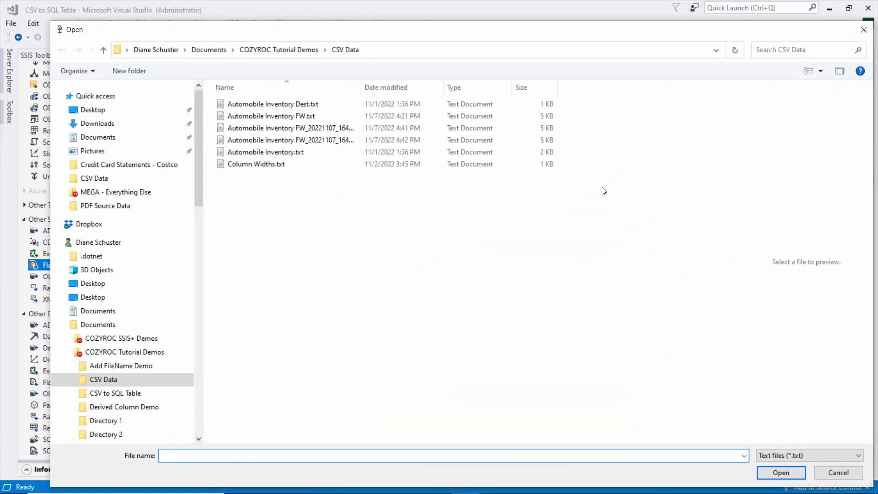
{"action": "left_click", "coordinate": [858, 457]}
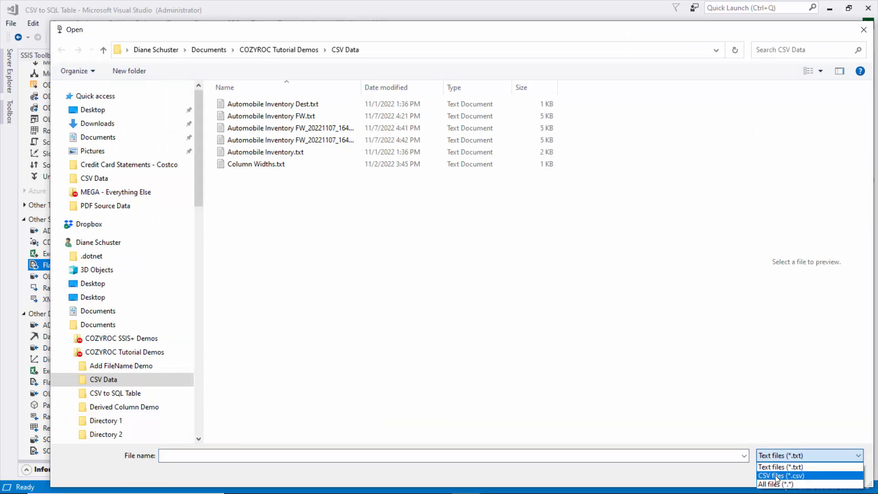
{"action": "left_click", "coordinate": [776, 476]}
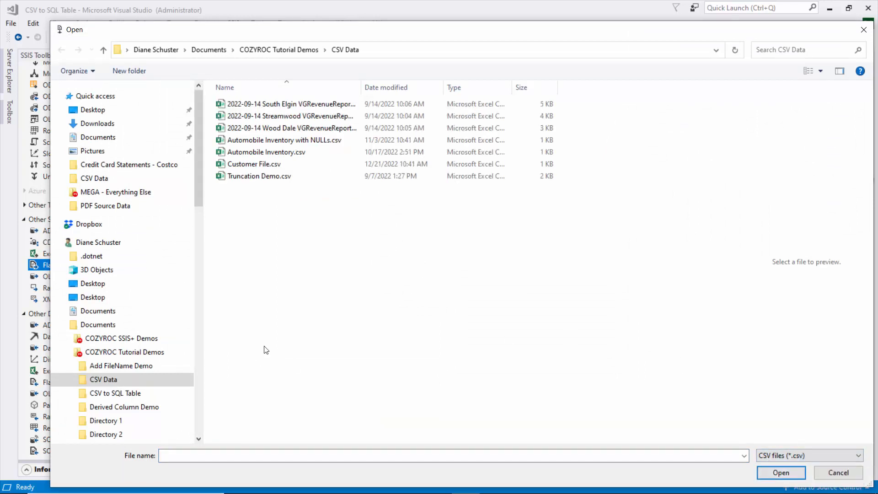
{"action": "left_click", "coordinate": [238, 129]}
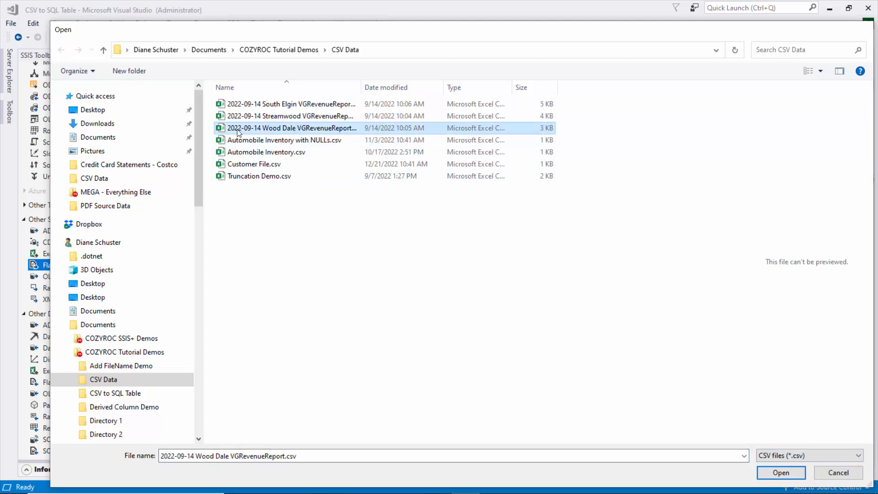
{"action": "double_click", "coordinate": [238, 130]}
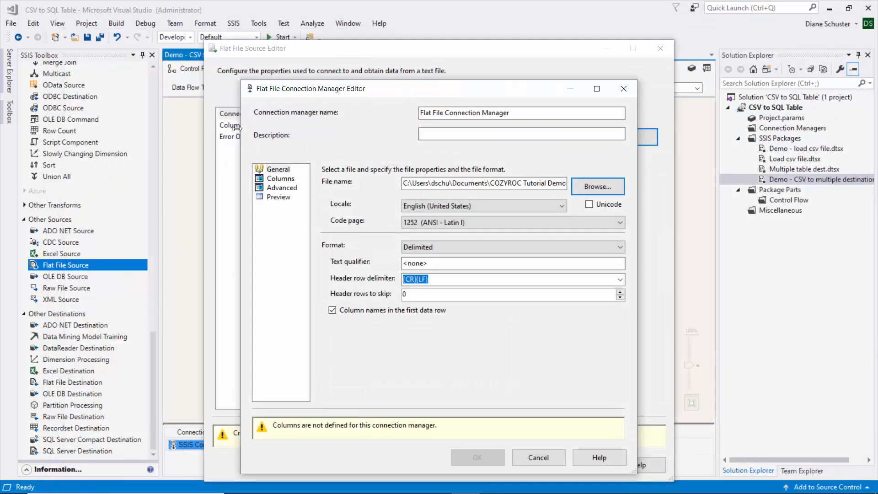
- Check the text qualifier and inspect the column preview in an enlarged connection editor with a widened Establishment column
{"action": "left_click", "coordinate": [441, 268]}
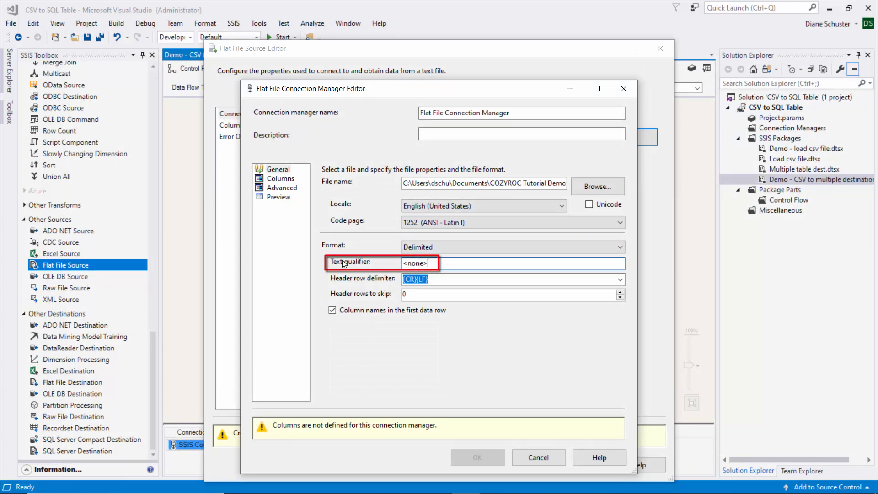
{"action": "left_click", "coordinate": [277, 179]}
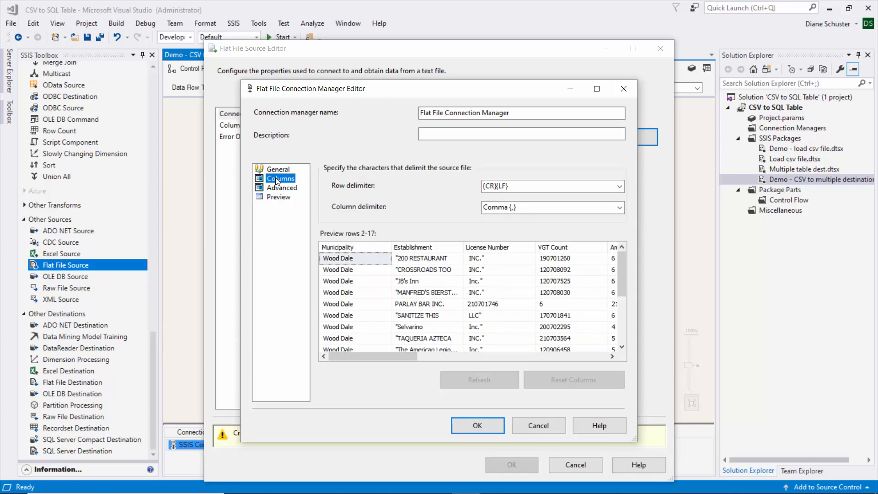
{"action": "left_click_drag", "start_coordinate": [373, 93], "coordinate": [336, 55]}
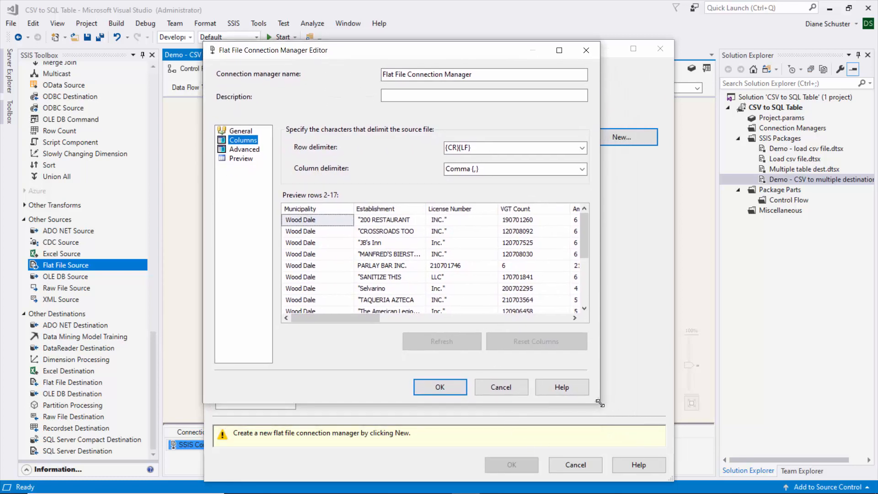
{"action": "left_click_drag", "start_coordinate": [599, 402], "coordinate": [769, 448]}
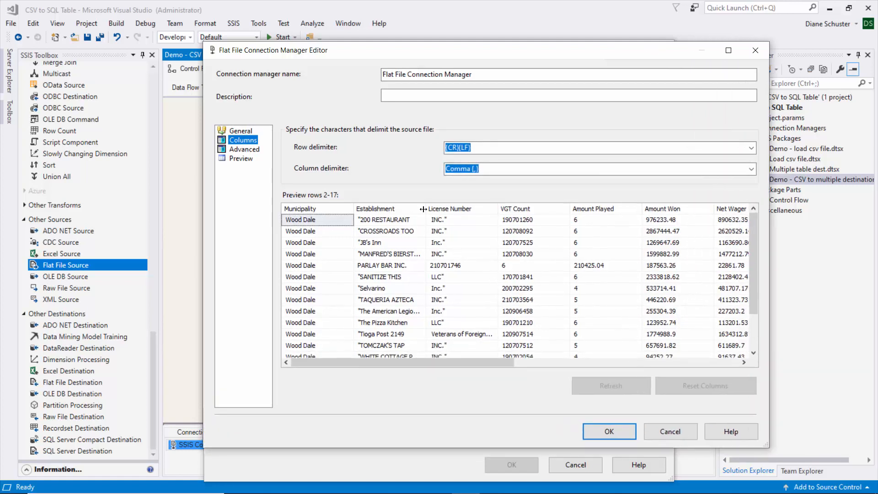
{"action": "left_click_drag", "start_coordinate": [425, 208], "coordinate": [461, 214]}
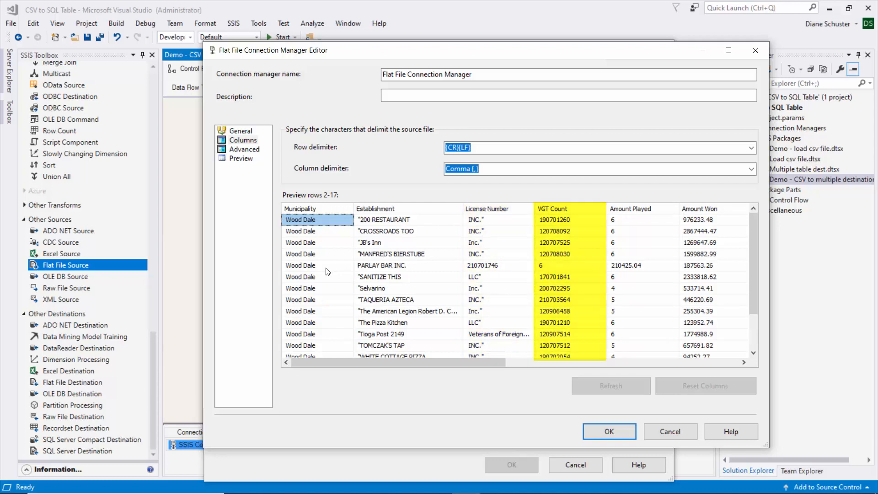
- Set the connection's text qualifier to a double quote (") and recheck the column preview
{"action": "left_click", "coordinate": [238, 132]}
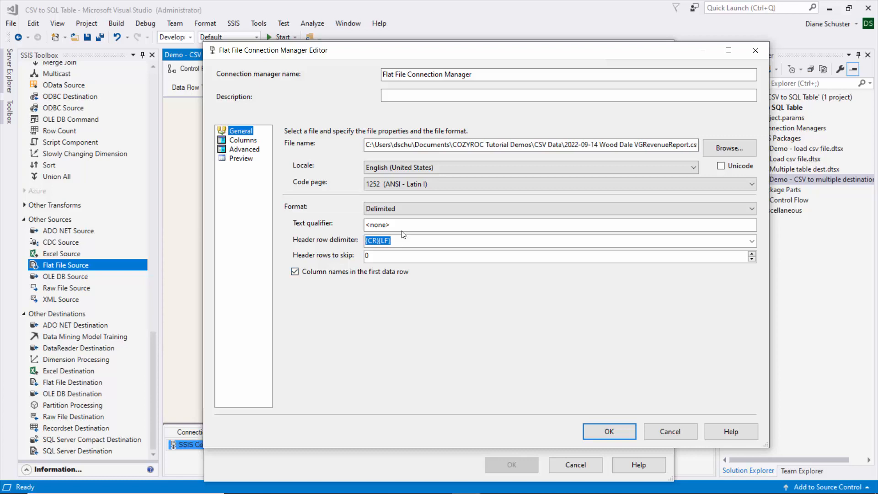
{"action": "left_click", "coordinate": [368, 224]}
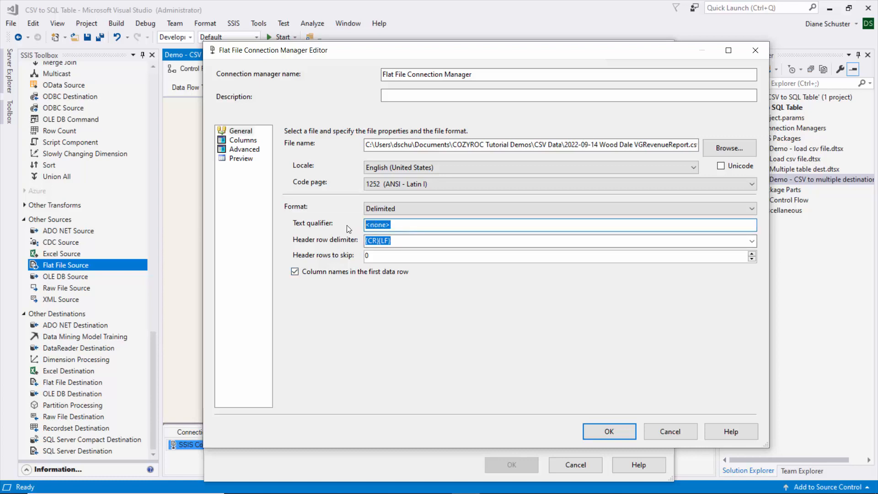
{"action": "type", "text": "\""}
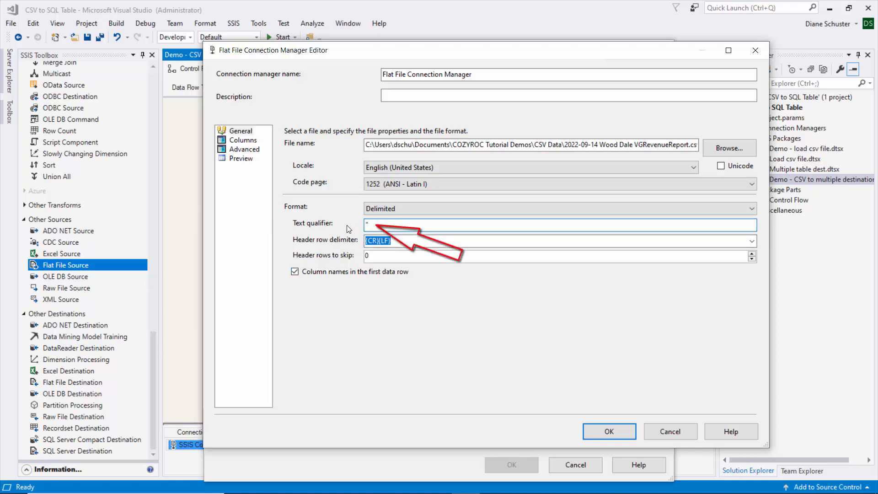
{"action": "left_click", "coordinate": [250, 143]}
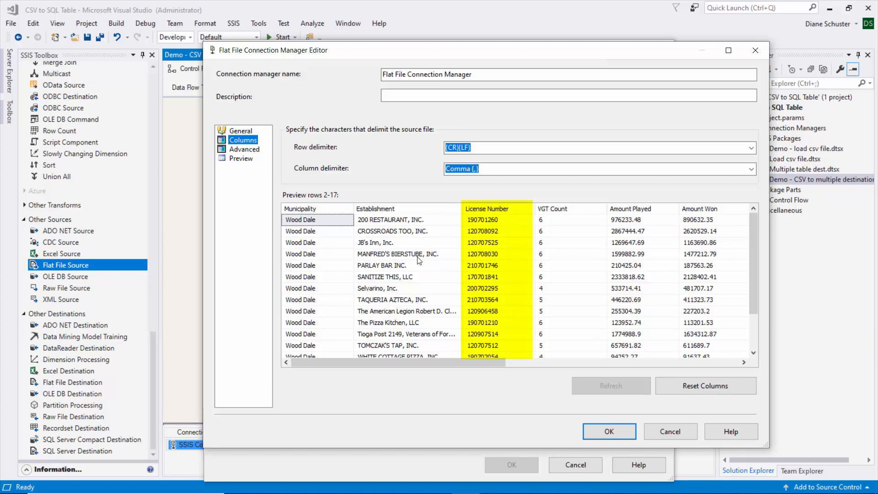
- Set the output column width of the Establishment column to 10 in the flat file connection's advanced column properties
{"action": "left_click", "coordinate": [244, 150]}
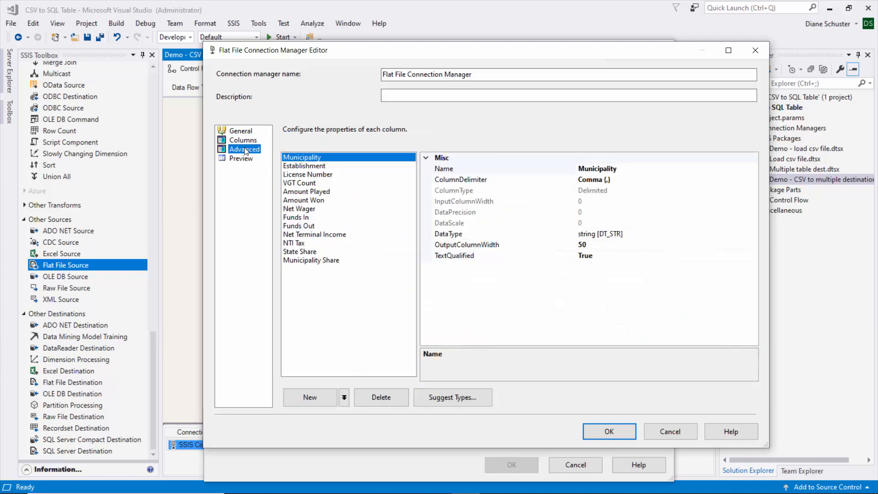
{"action": "left_click", "coordinate": [320, 167]}
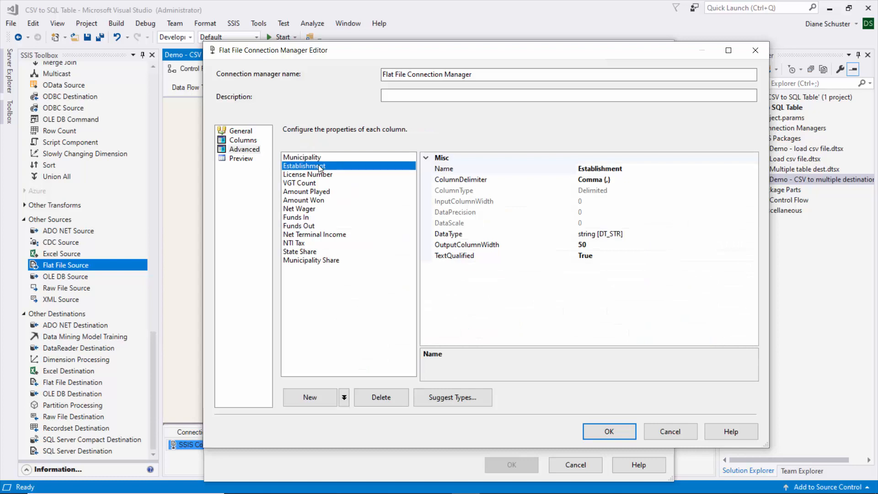
{"action": "left_click", "coordinate": [594, 246]}
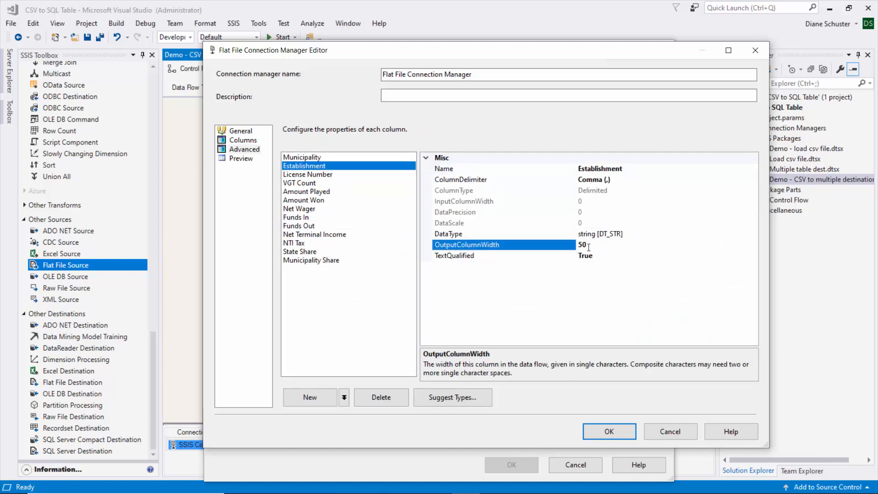
{"action": "left_click_drag", "start_coordinate": [589, 247], "coordinate": [574, 241]}
{"action": "type", "text": "100"}
- Preview the file's data across all columns, then save the flat file connection manager and the source
{"action": "left_click", "coordinate": [243, 160]}
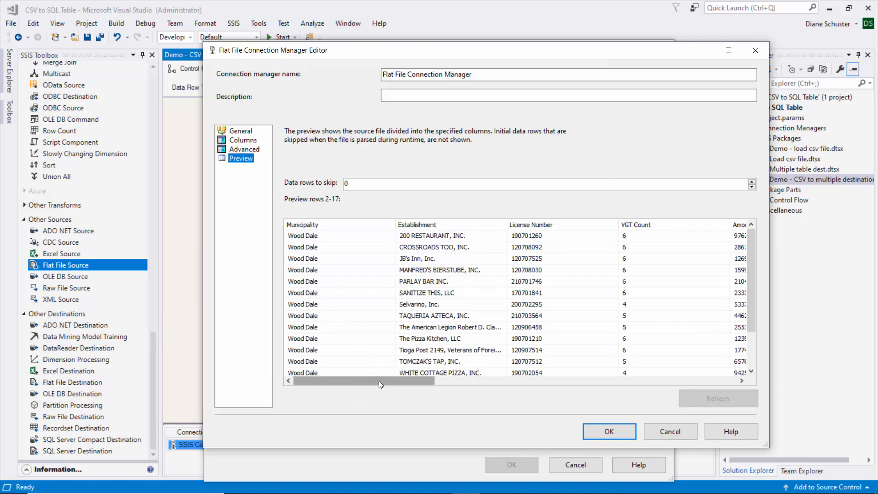
{"action": "left_click_drag", "start_coordinate": [378, 380], "coordinate": [707, 397]}
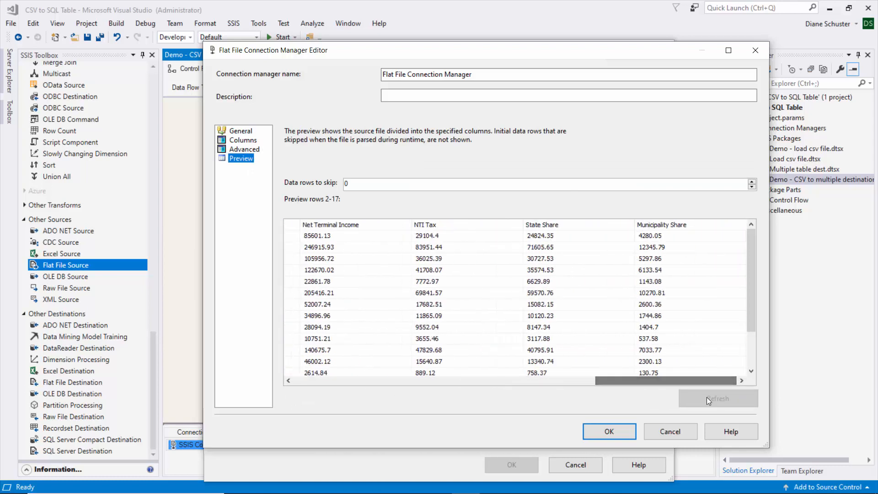
{"action": "left_click", "coordinate": [603, 432]}
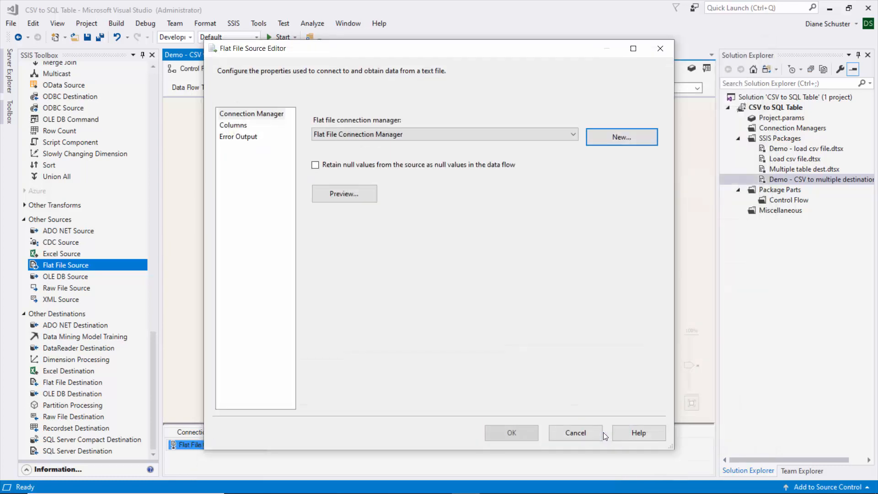
{"action": "left_click", "coordinate": [510, 437]}
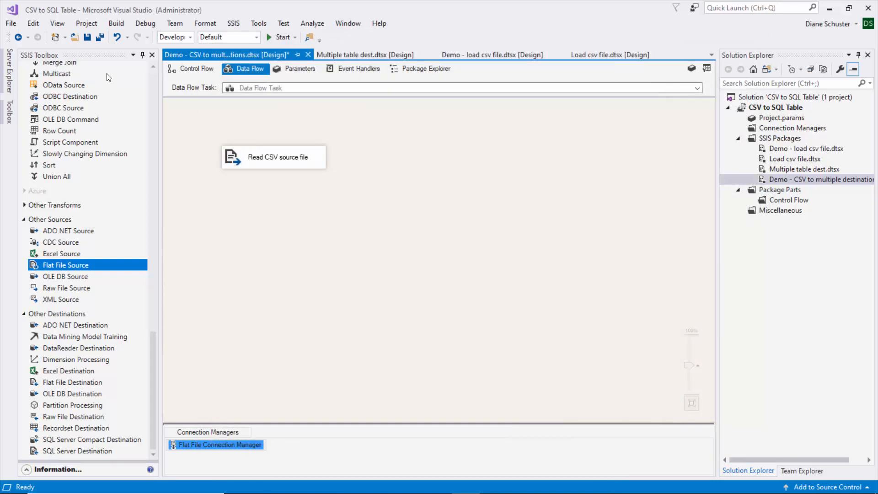
- Add a Multicast transformation below "Read CSV source file" and connect the source's regular data output to it
{"action": "left_click_drag", "start_coordinate": [153, 339], "coordinate": [160, 241]}
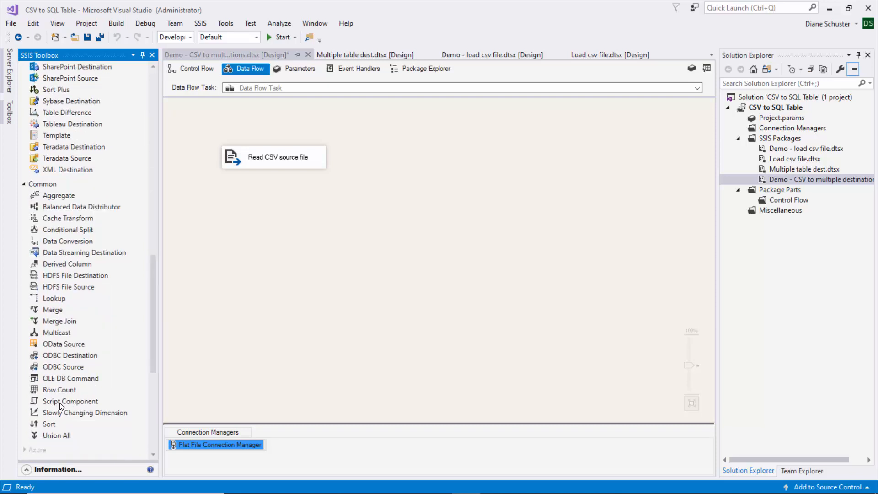
{"action": "left_click_drag", "start_coordinate": [52, 337], "coordinate": [215, 193]}
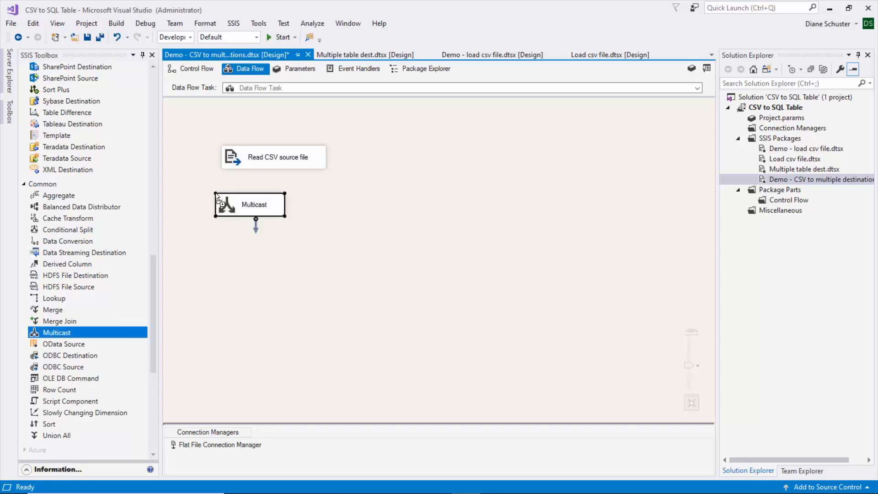
{"action": "left_click", "coordinate": [270, 160]}
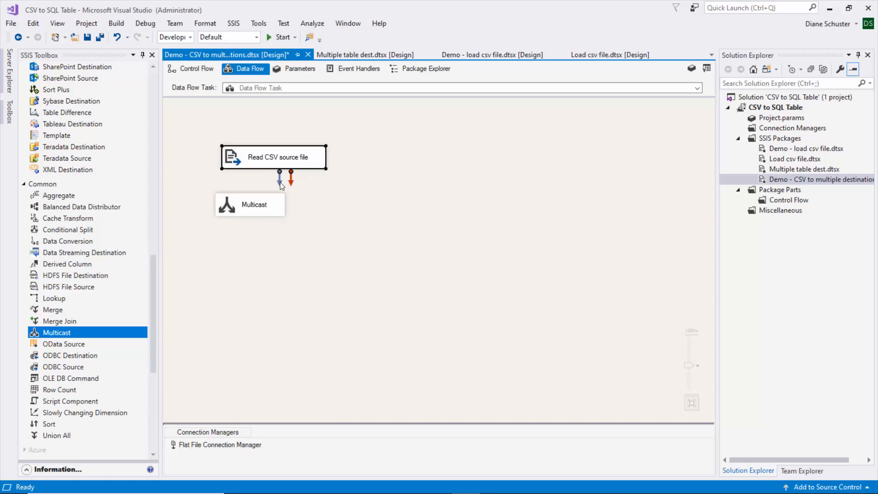
{"action": "left_click_drag", "start_coordinate": [280, 182], "coordinate": [256, 208]}
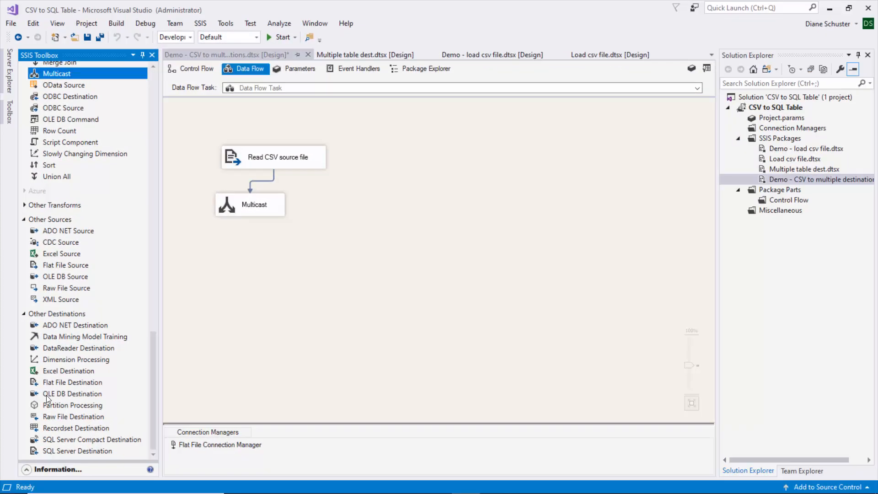
- Add an OLE DB Destination fed by the Multicast and name it "Gamer Info"
{"action": "left_click_drag", "start_coordinate": [46, 394], "coordinate": [219, 241]}
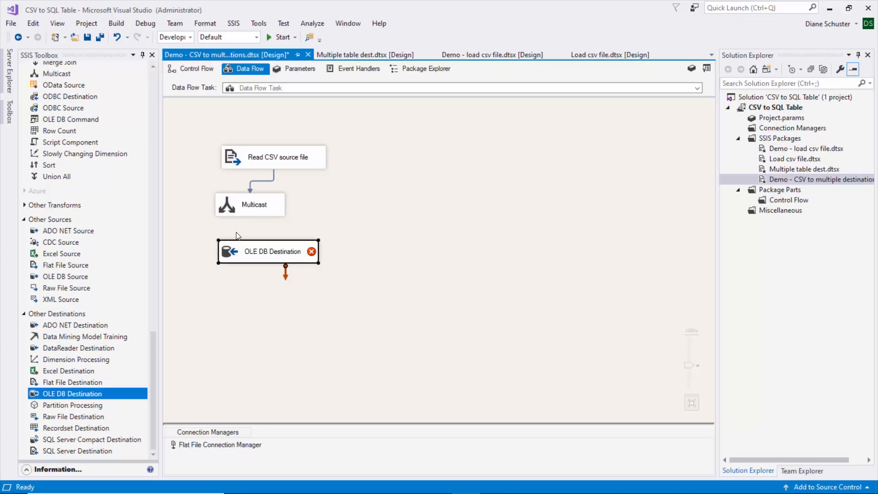
{"action": "left_click", "coordinate": [257, 214]}
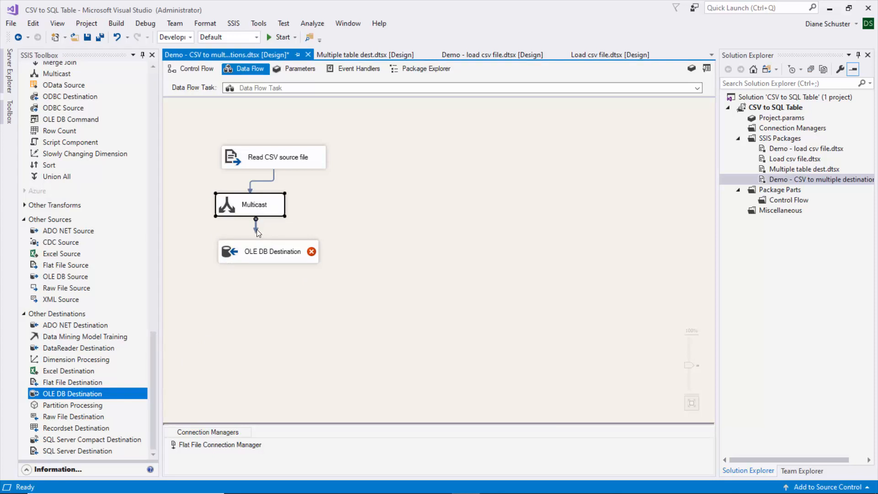
{"action": "left_click_drag", "start_coordinate": [256, 229], "coordinate": [264, 254]}
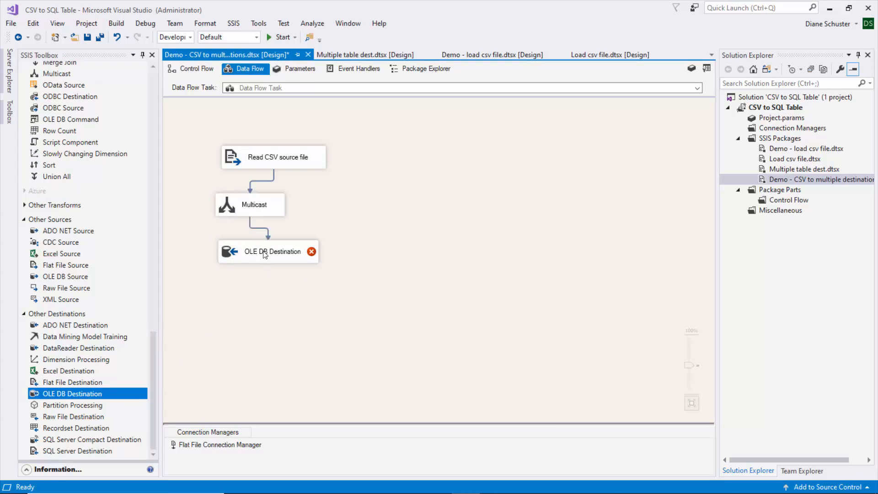
{"action": "left_click", "coordinate": [263, 255]}
{"action": "left_click", "coordinate": [262, 255]}
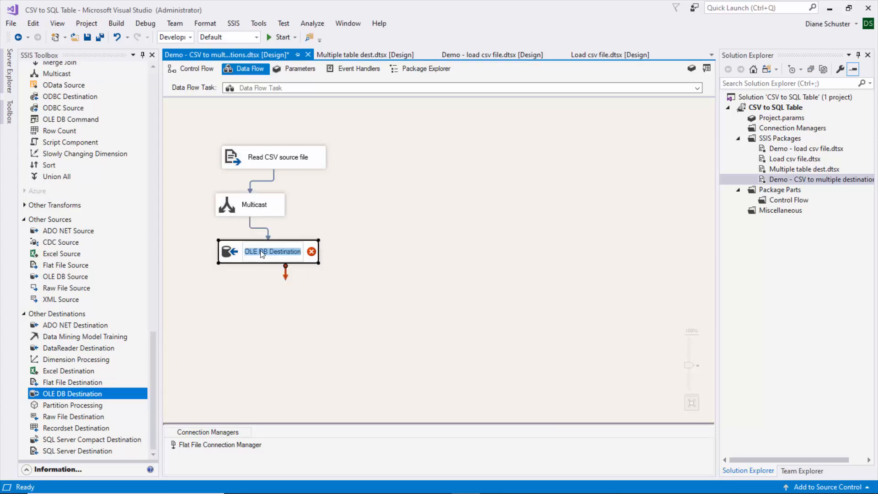
{"action": "type", "text": "Gamer Info"}
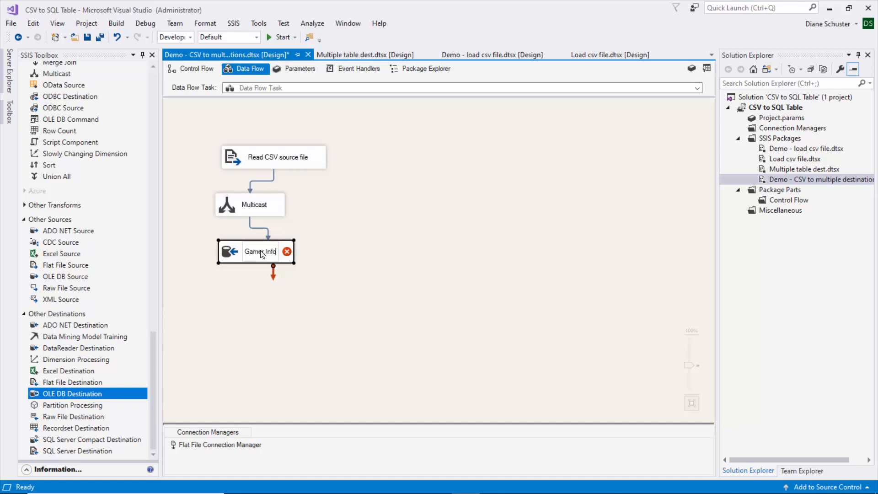
{"action": "key", "text": "Return"}
- Point the Gamer Info destination to the 2022_Tutorials connection and the table [dbo].[Gamer Info], and view the table's existing data
{"action": "double_click", "coordinate": [262, 249]}
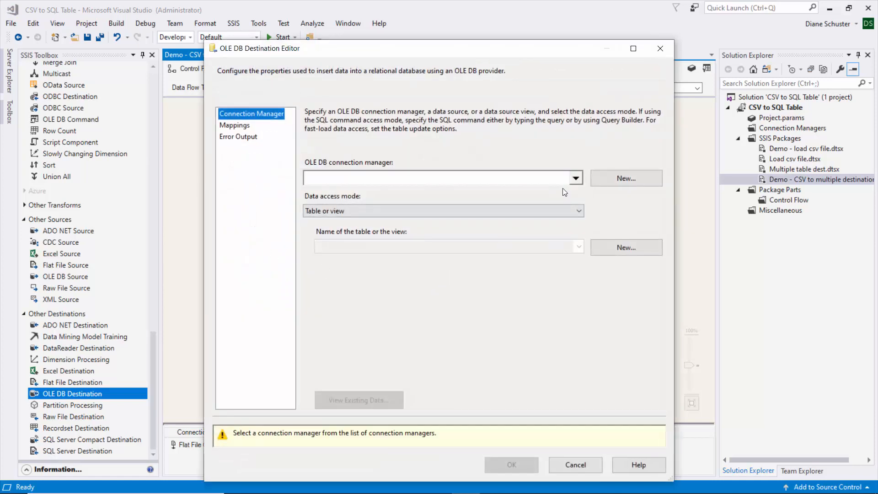
{"action": "left_click", "coordinate": [631, 179]}
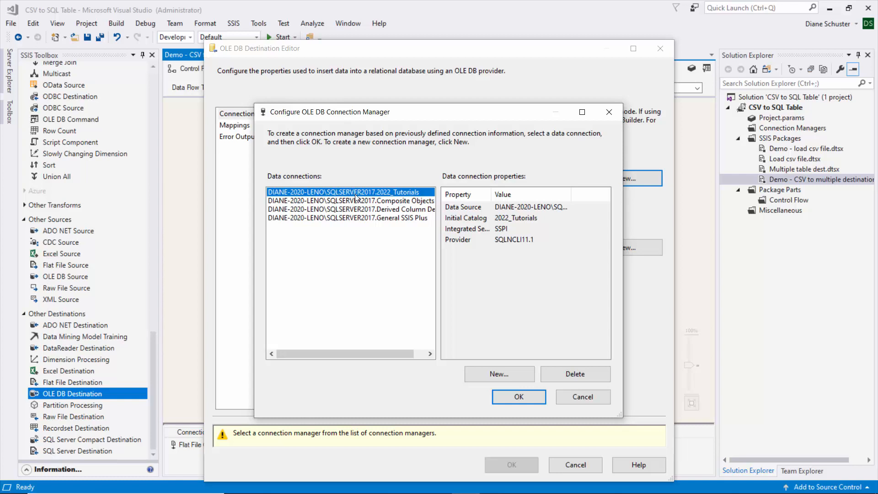
{"action": "left_click", "coordinate": [516, 396]}
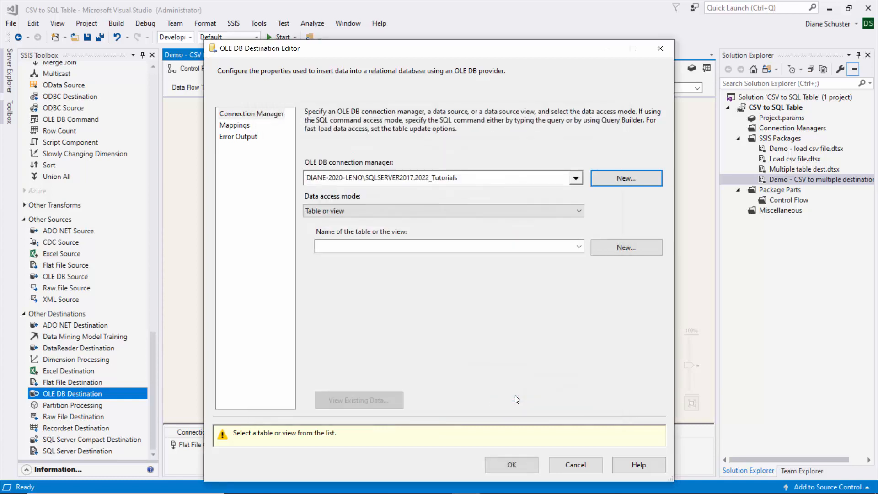
{"action": "left_click", "coordinate": [580, 248]}
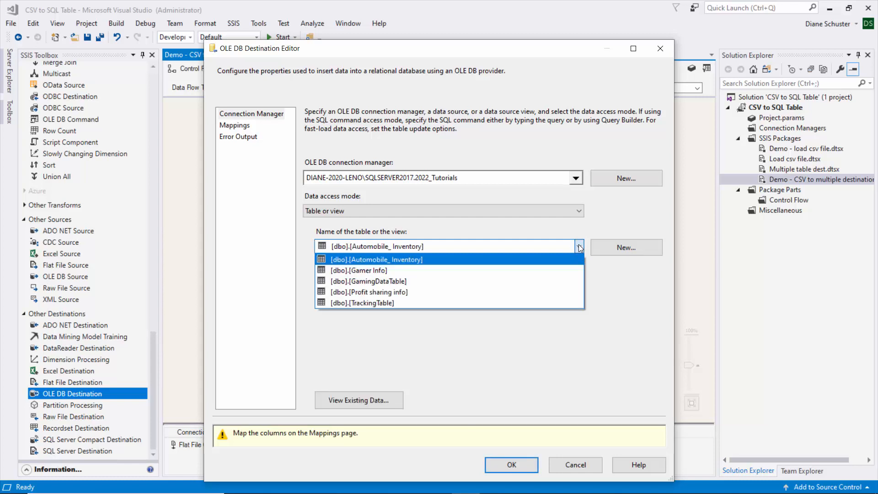
{"action": "left_click", "coordinate": [360, 271]}
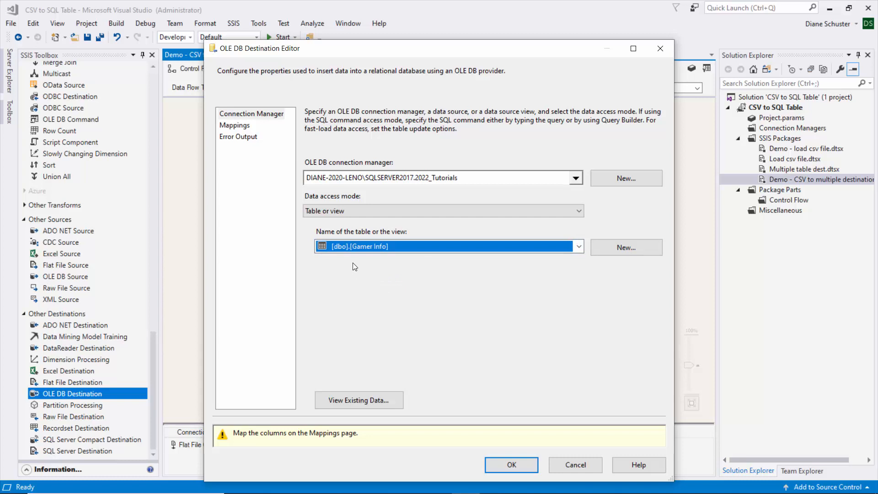
{"action": "left_click", "coordinate": [374, 402]}
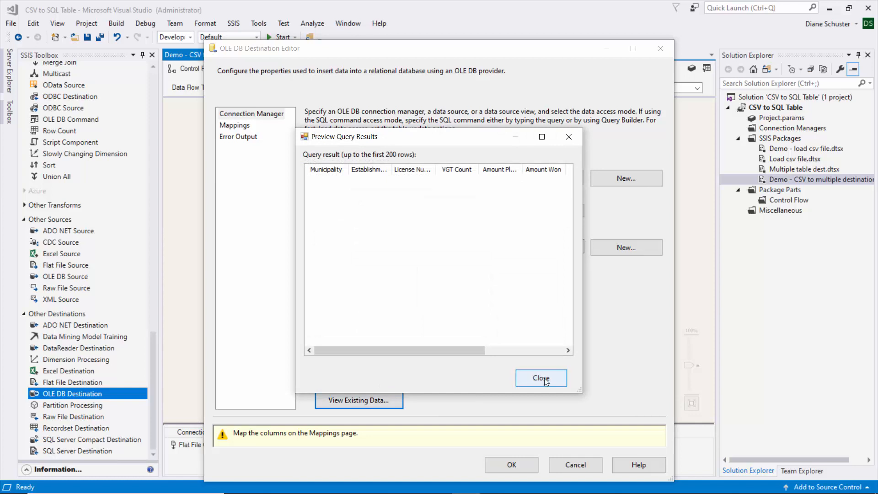
{"action": "left_click", "coordinate": [541, 377]}
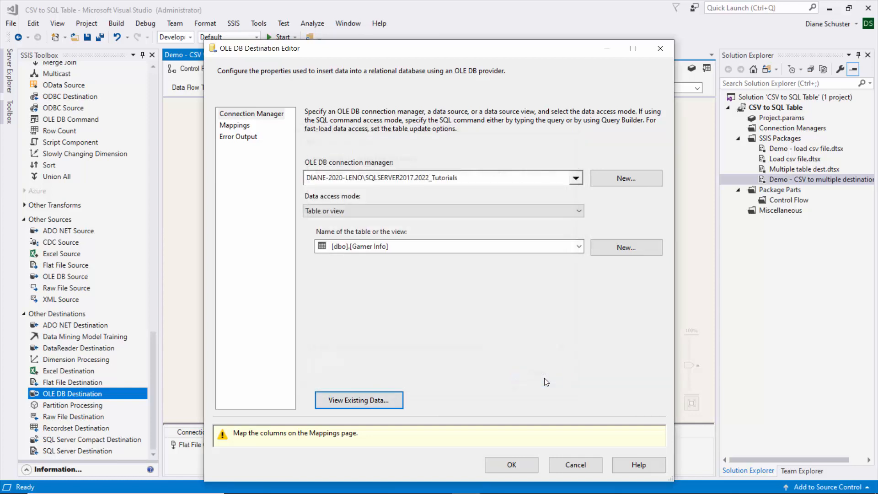
- Review the Gamer Info destination's column mappings with the input and destination column lists enlarged, and save the destination
{"action": "left_click", "coordinate": [235, 126]}
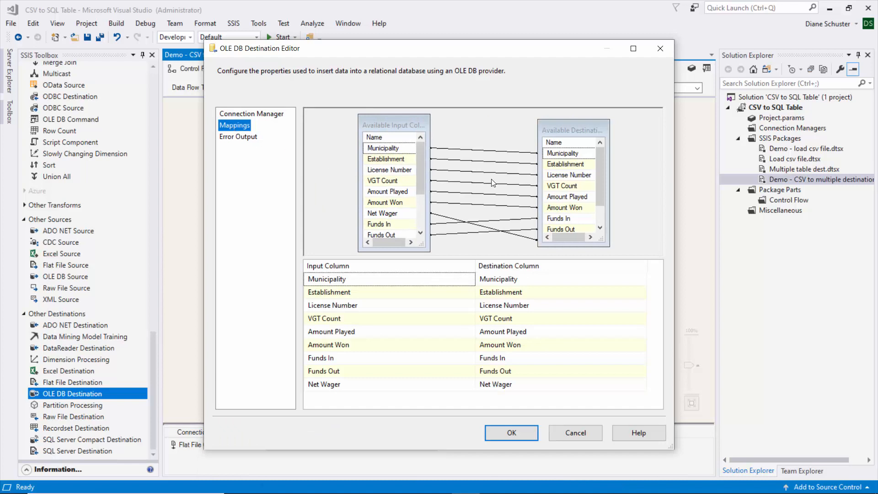
{"action": "left_click", "coordinate": [634, 49]}
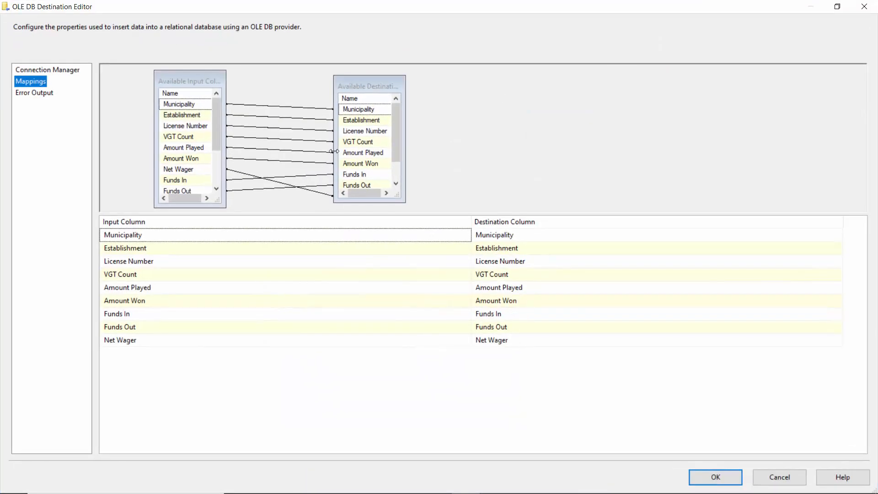
{"action": "left_click_drag", "start_coordinate": [274, 215], "coordinate": [269, 269]}
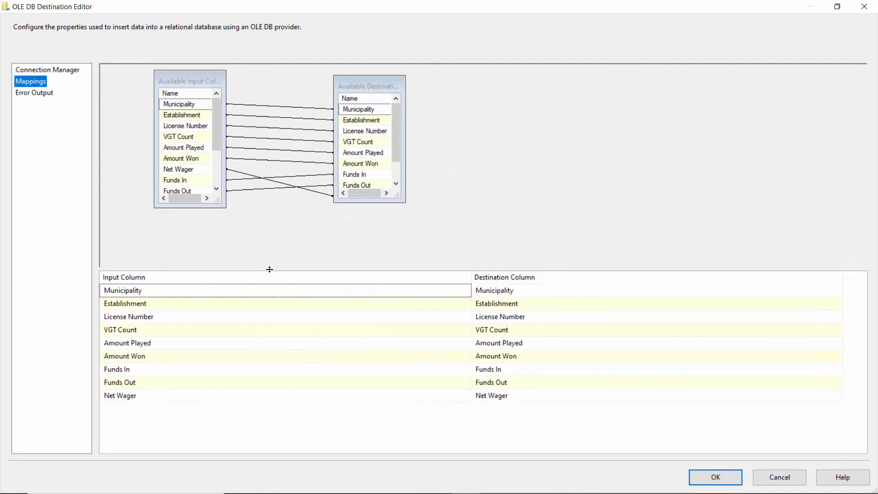
{"action": "left_click_drag", "start_coordinate": [221, 203], "coordinate": [261, 252]}
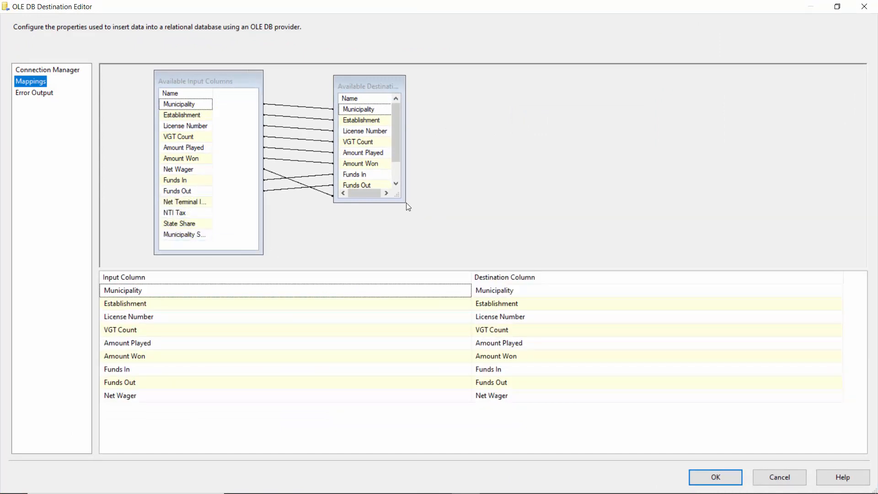
{"action": "left_click_drag", "start_coordinate": [408, 206], "coordinate": [449, 246]}
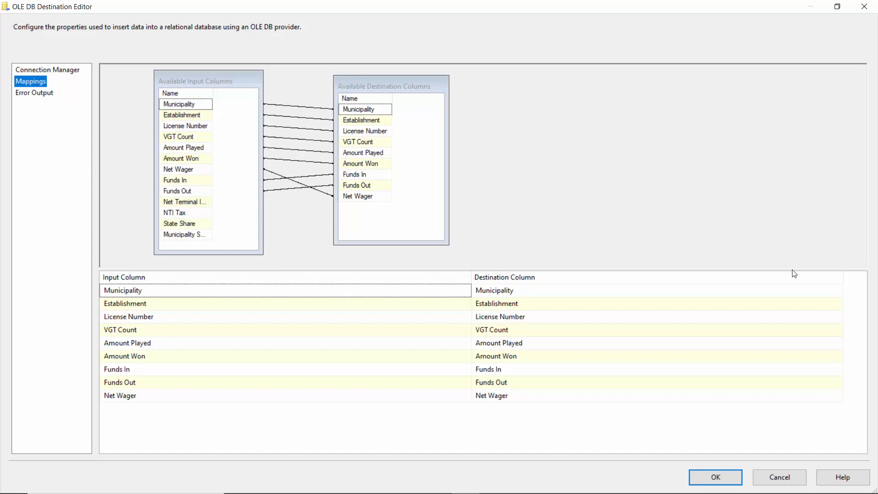
{"action": "left_click", "coordinate": [713, 476]}
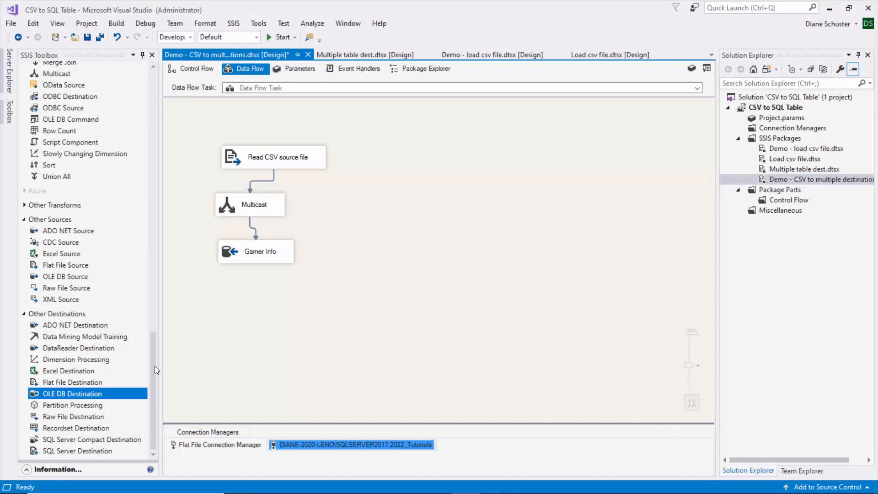
- Add a second OLE DB Destination beside Gamer Info, connect the Multicast to it and name it "Profit sharing table"
{"action": "left_click_drag", "start_coordinate": [53, 394], "coordinate": [328, 251]}
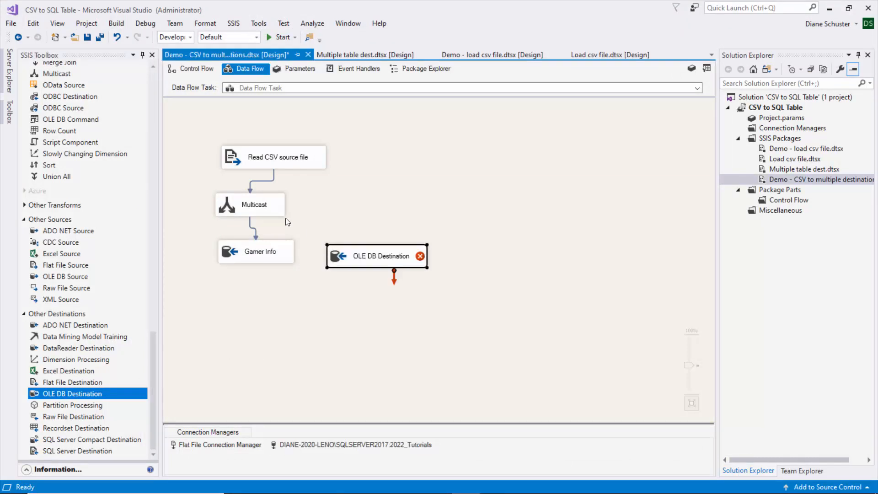
{"action": "left_click_drag", "start_coordinate": [265, 210], "coordinate": [375, 254]}
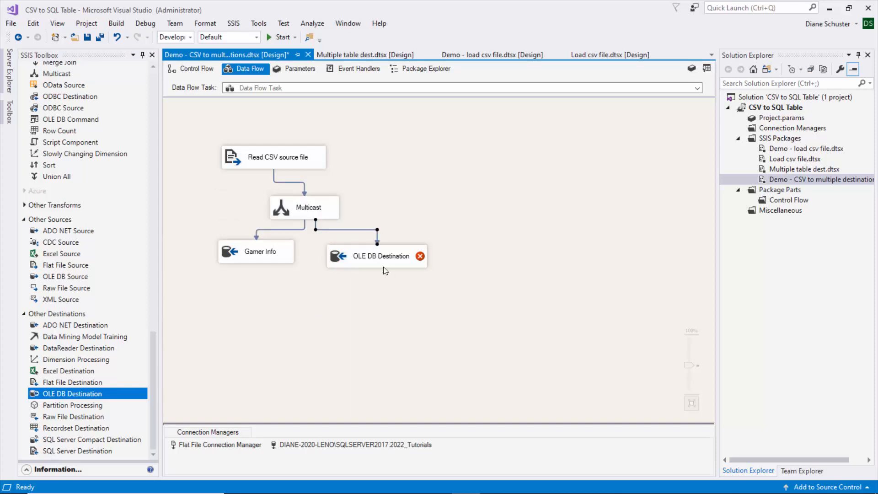
{"action": "left_click", "coordinate": [375, 260]}
{"action": "left_click", "coordinate": [376, 260]}
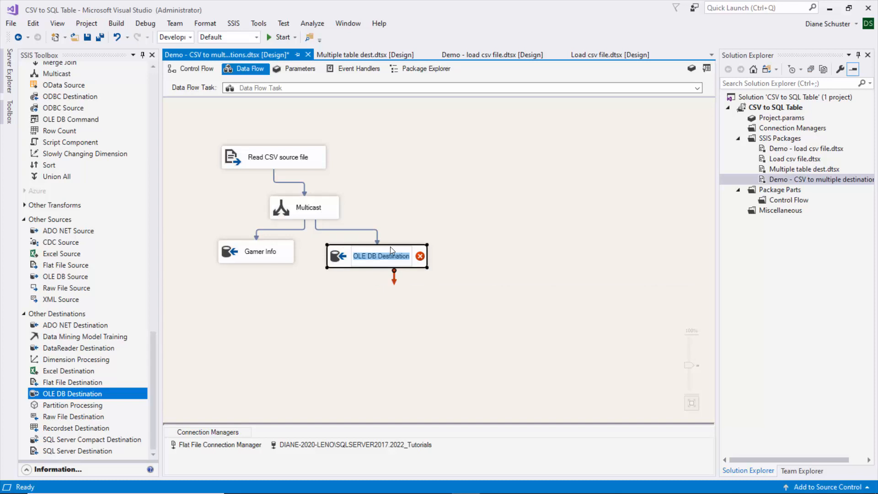
{"action": "key", "text": "BackSpace"}
{"action": "type", "text": "Pr"}
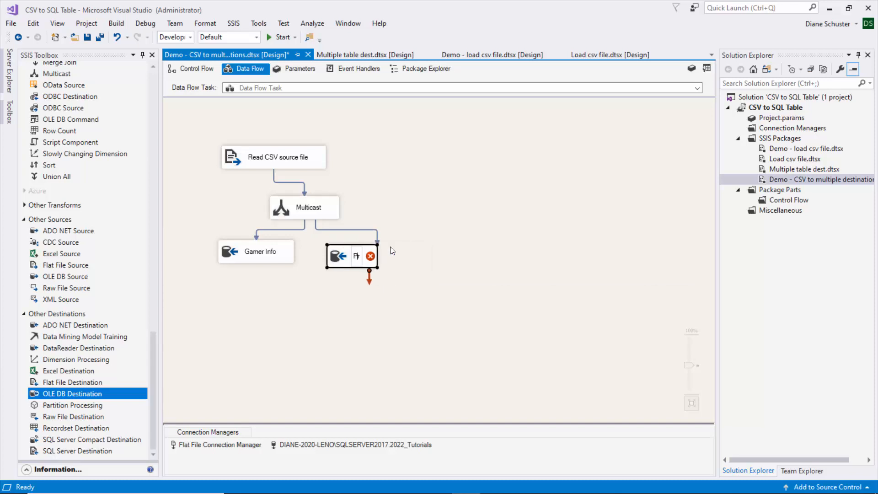
{"action": "type", "text": "ofit sharing table"}
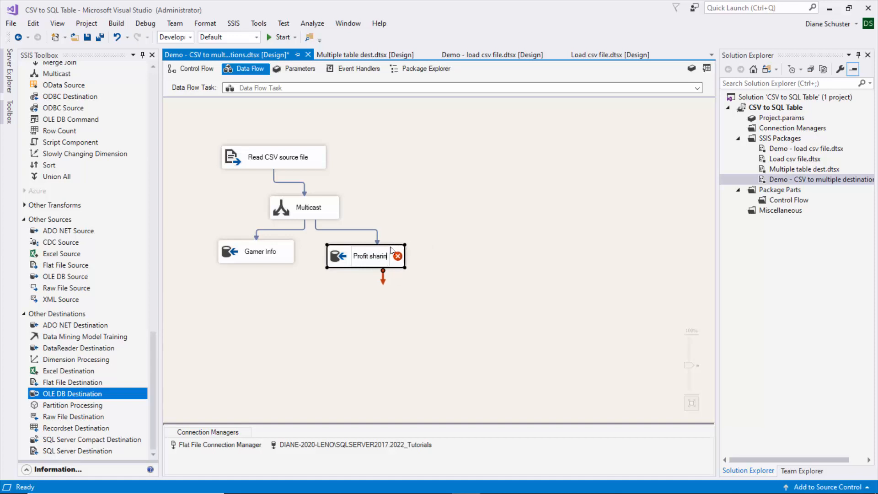
- Point the Profit sharing table destination to the table [dbo].[Profit sharing info] and view the table's existing data
{"action": "key", "text": "Return"}
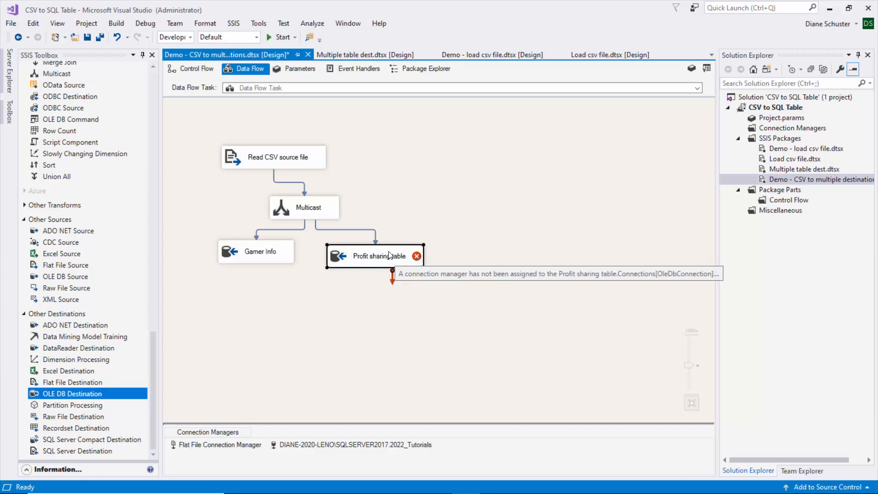
{"action": "double_click", "coordinate": [390, 255]}
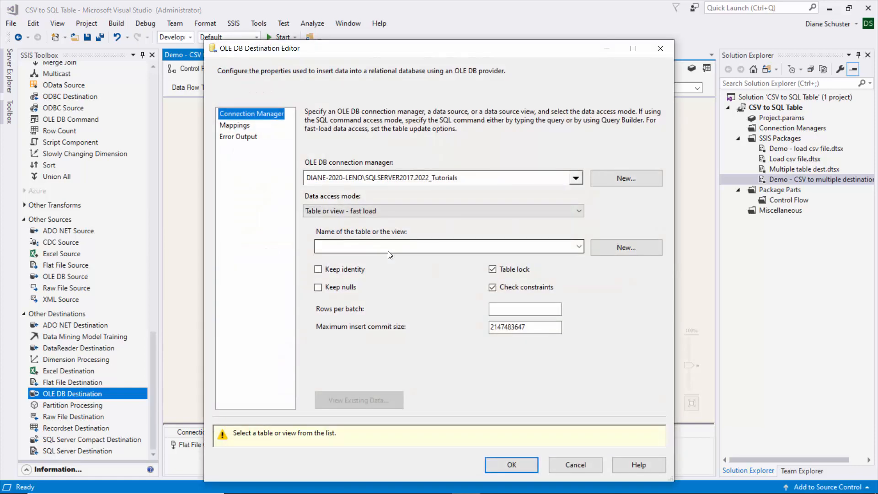
{"action": "left_click", "coordinate": [579, 246]}
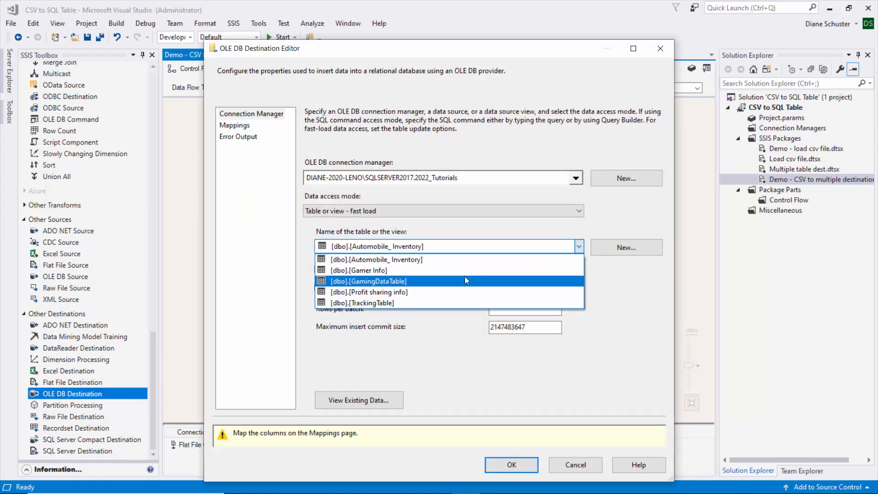
{"action": "left_click", "coordinate": [365, 295]}
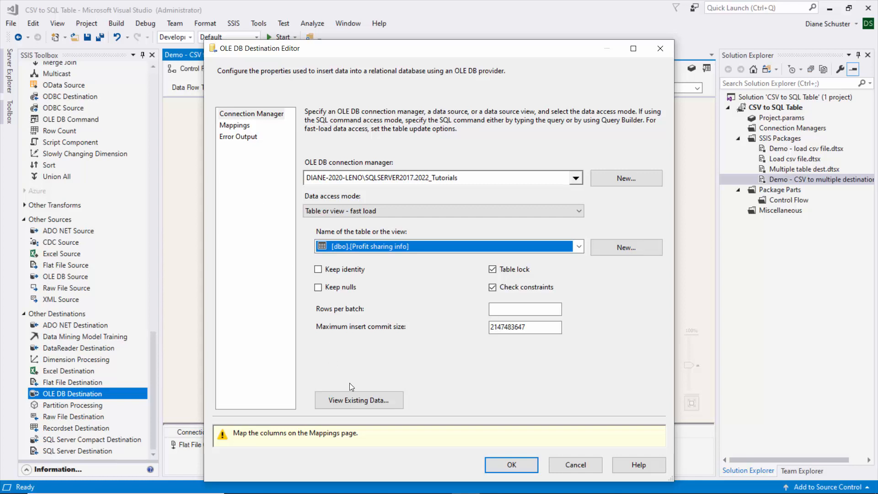
{"action": "left_click", "coordinate": [355, 399]}
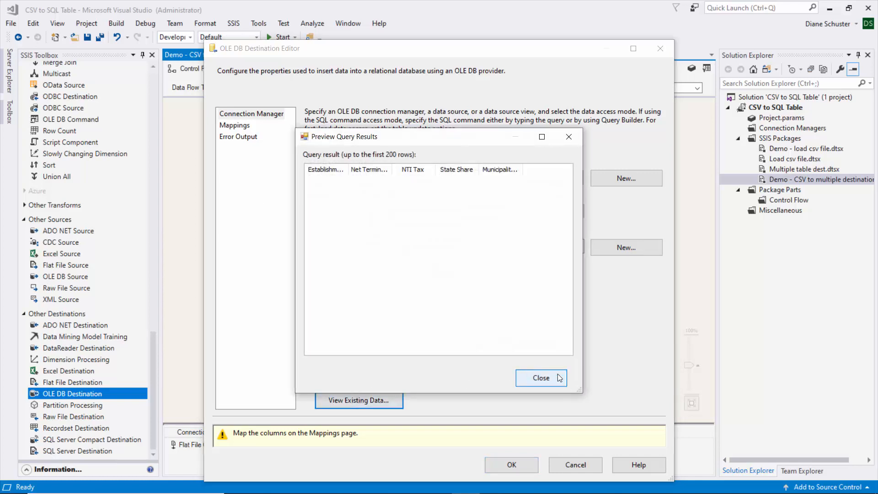
{"action": "left_click", "coordinate": [541, 377]}
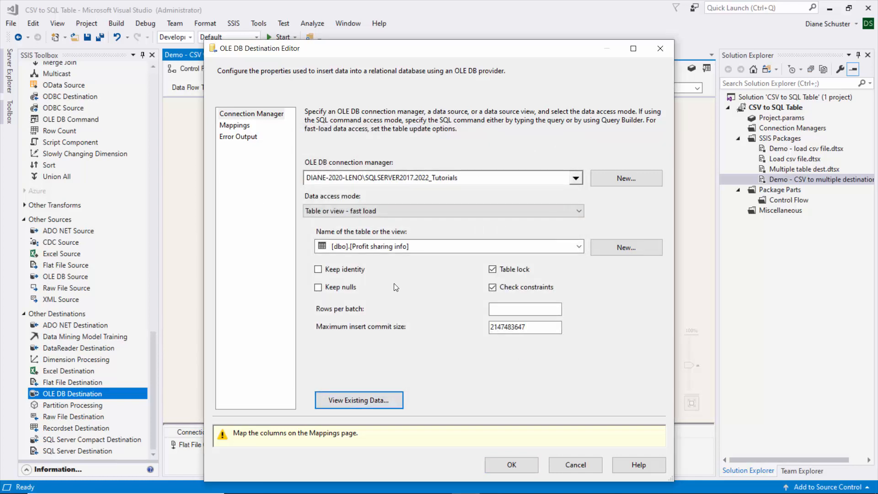
- Review the Profit sharing table destination's column mappings with the mapping area and destination column list enlarged, and save the destination
{"action": "left_click", "coordinate": [244, 126]}
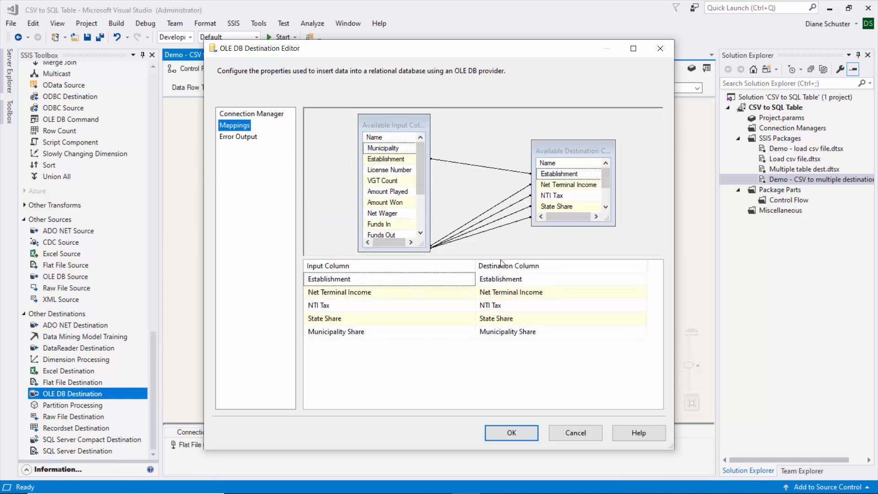
{"action": "left_click_drag", "start_coordinate": [500, 259], "coordinate": [503, 303]}
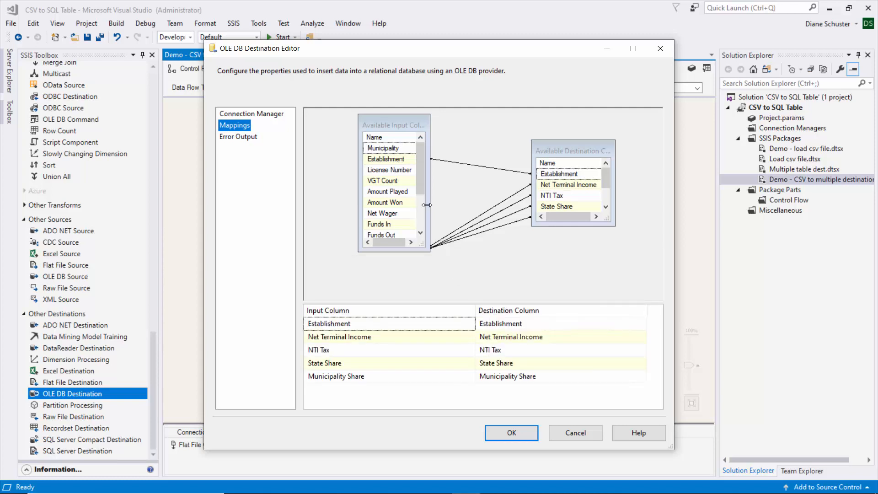
{"action": "left_click_drag", "start_coordinate": [419, 182], "coordinate": [424, 219]}
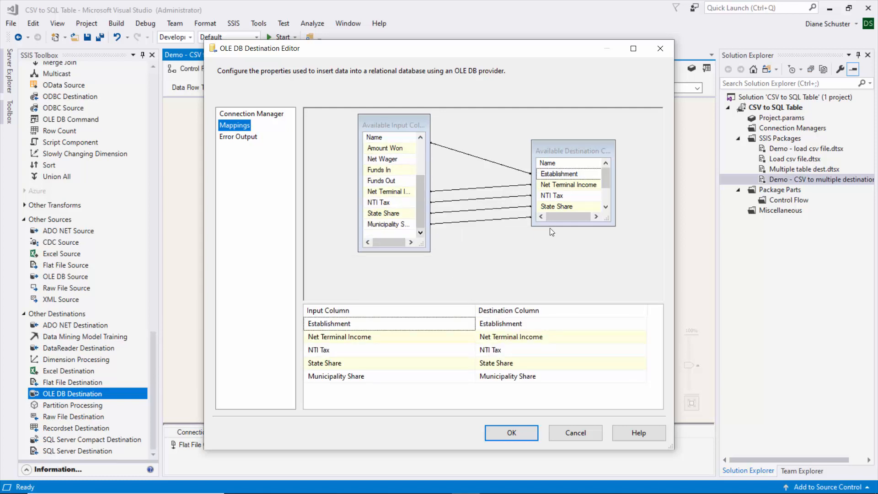
{"action": "left_click_drag", "start_coordinate": [589, 226], "coordinate": [589, 260]}
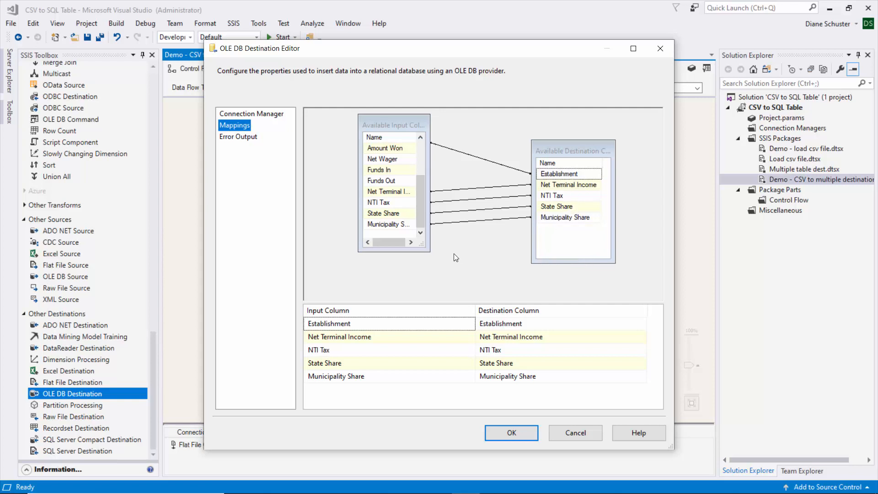
{"action": "left_click", "coordinate": [511, 433]}
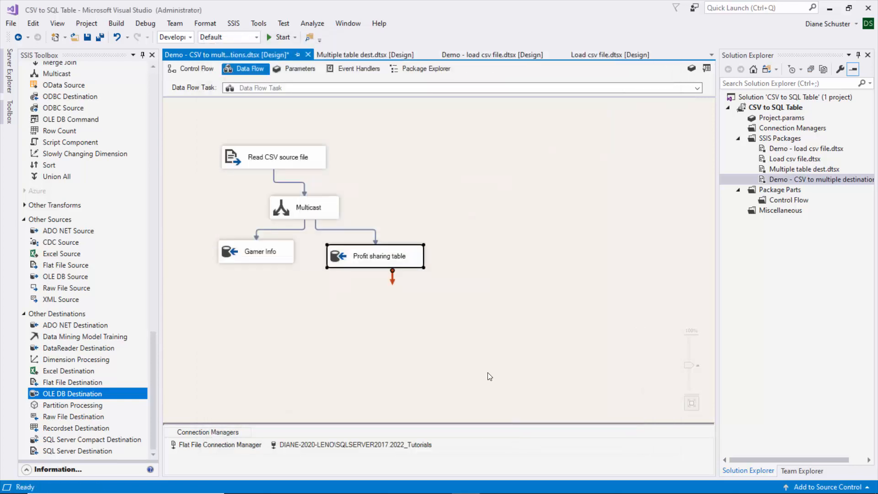
- Save all project items, execute the Demo - CSV to multiple destinations package, and stop debugging once it has run
{"action": "left_click", "coordinate": [99, 38]}
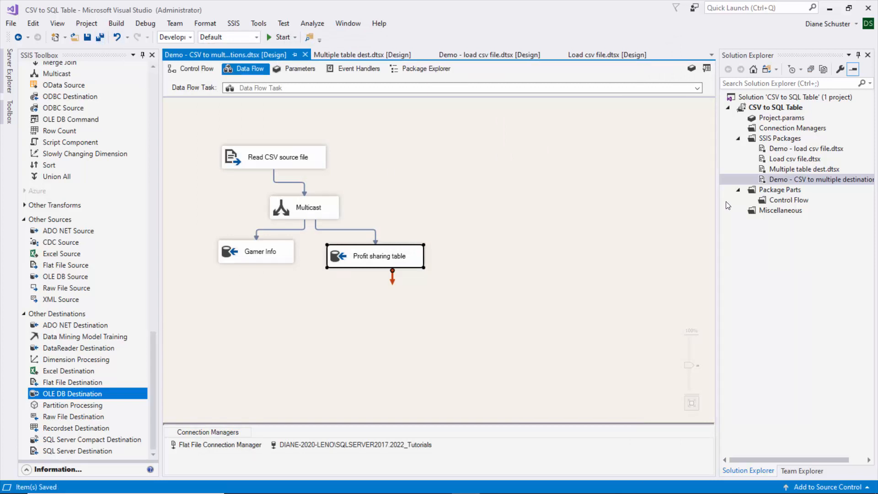
{"action": "right_click", "coordinate": [783, 177]}
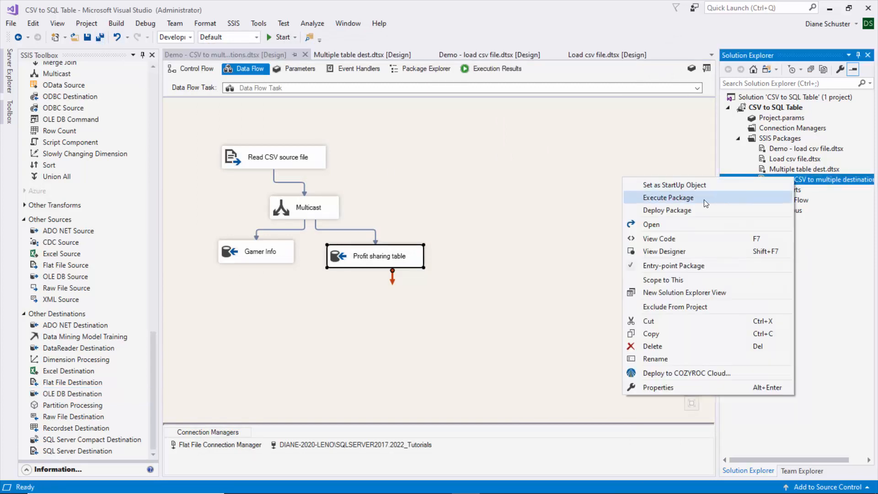
{"action": "left_click", "coordinate": [705, 197]}
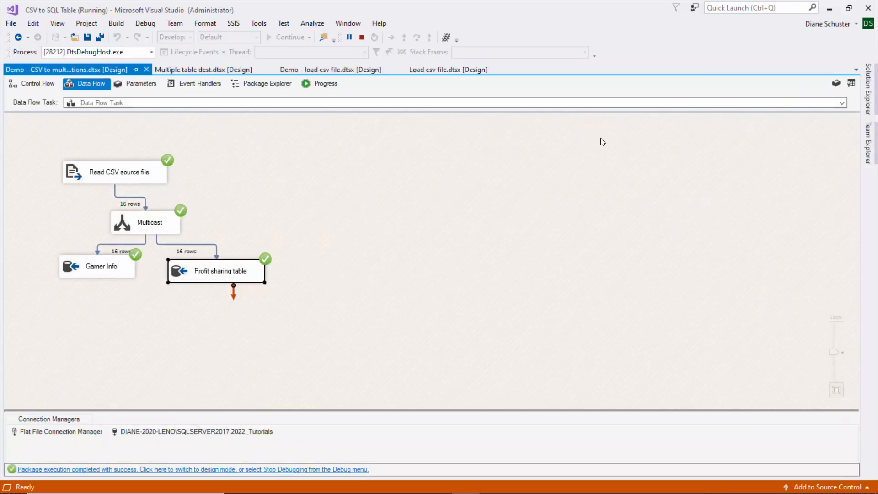
{"action": "left_click", "coordinate": [362, 36]}
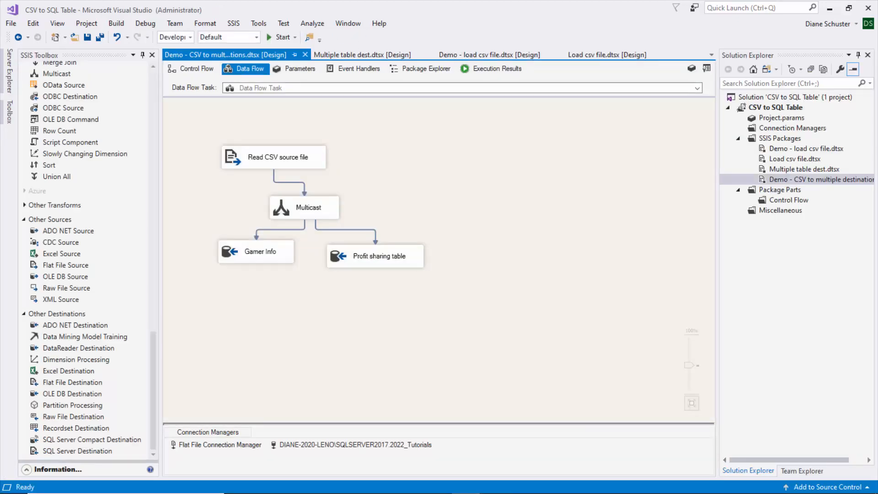
- Switch to SQL Server Management Studio, run the SELECT queries on [dbo].[Gamer Info] and [dbo].[Profit sharing info], and enlarge the results area
{"action": "left_click", "coordinate": [494, 487]}
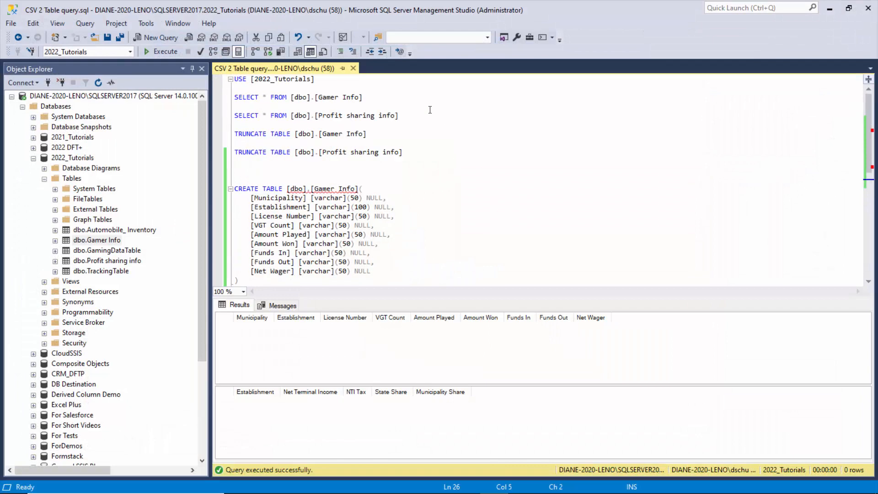
{"action": "left_click_drag", "start_coordinate": [399, 116], "coordinate": [235, 98]}
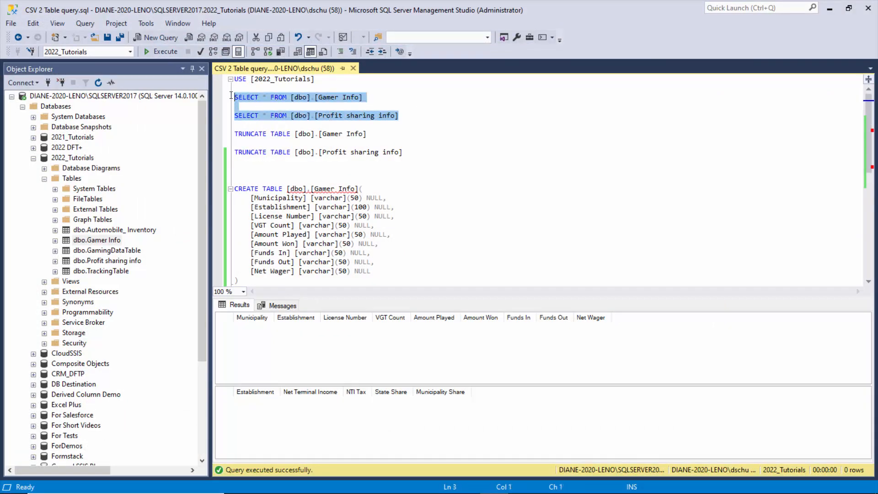
{"action": "left_click", "coordinate": [174, 53]}
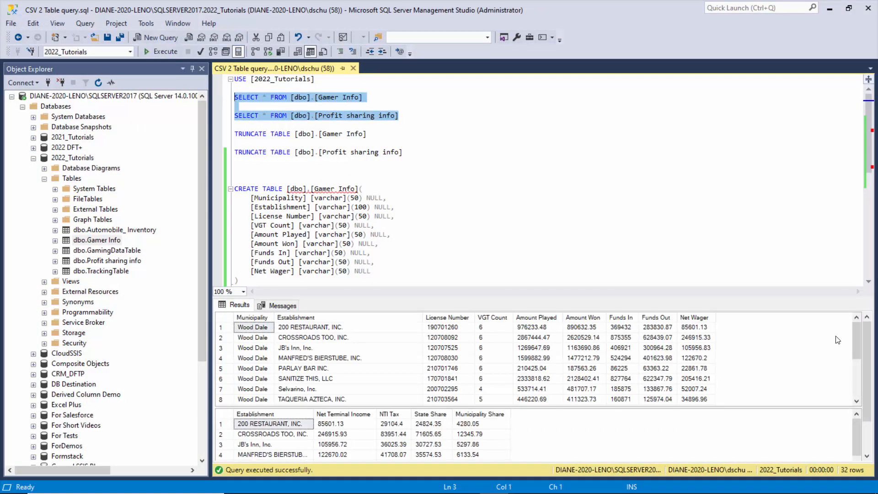
{"action": "left_click_drag", "start_coordinate": [827, 407], "coordinate": [825, 387]}
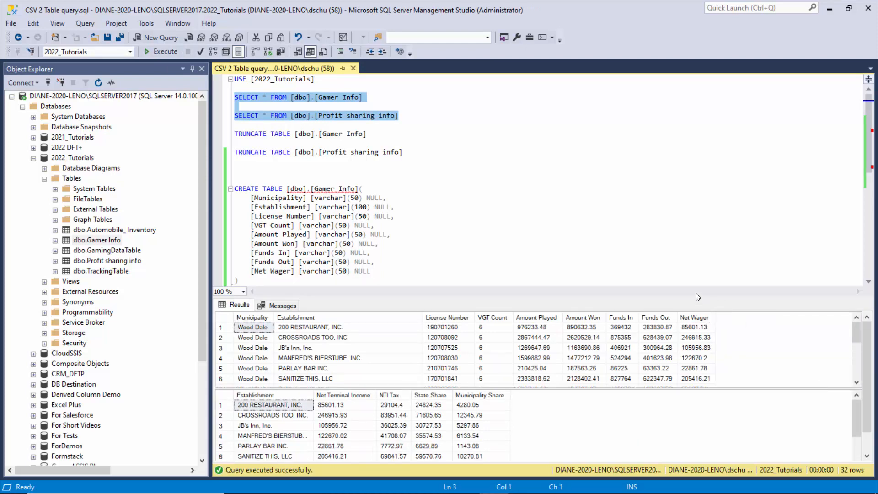
{"action": "left_click_drag", "start_coordinate": [694, 296], "coordinate": [683, 260]}
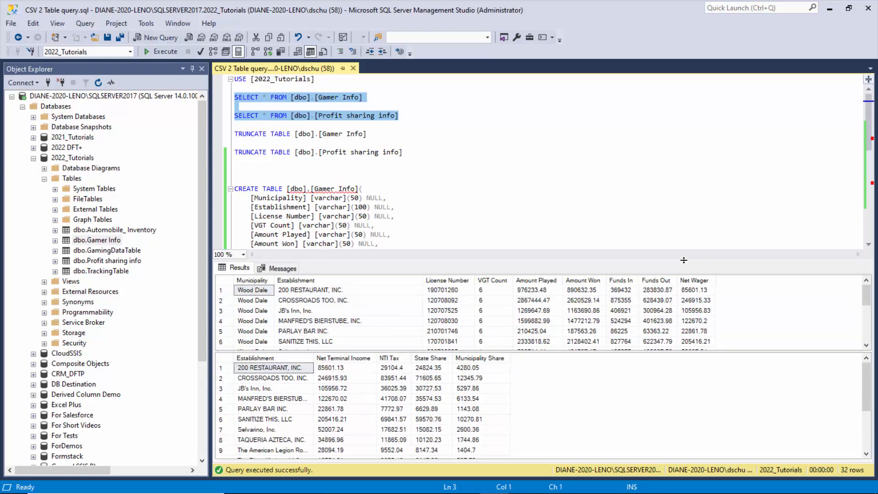